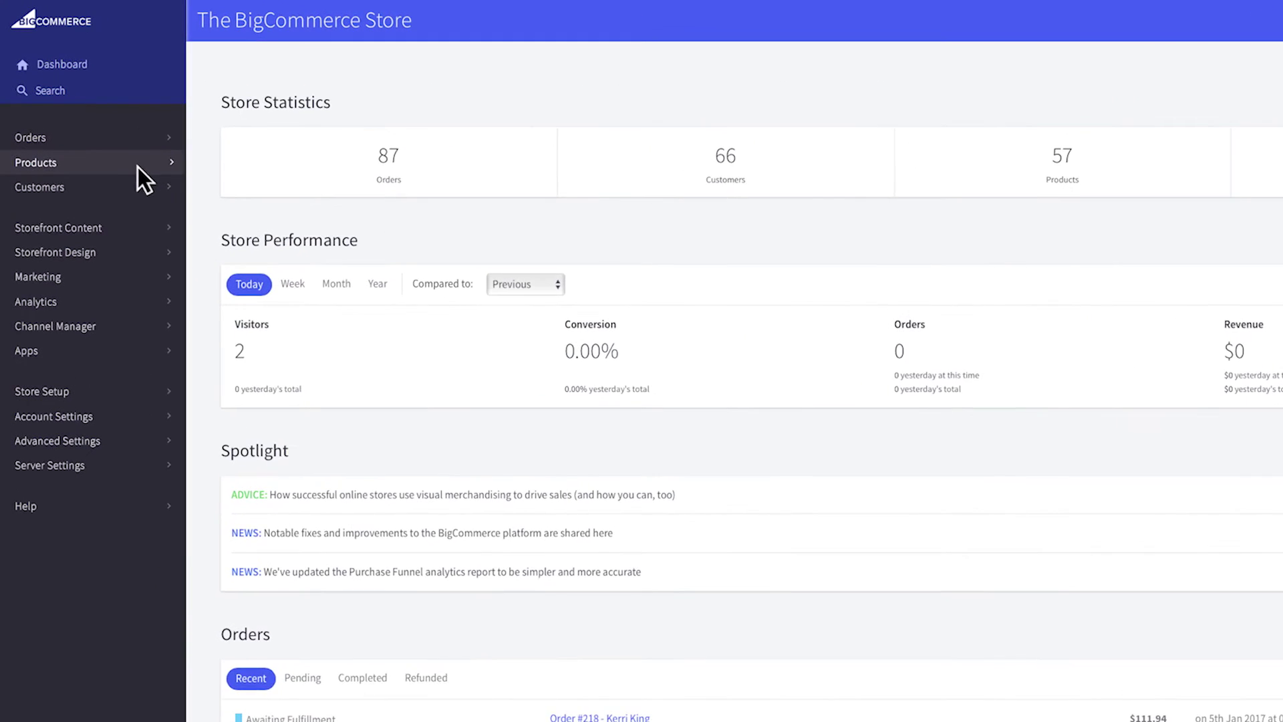
Step: Go to the Product Options list and start creating a new product option
{"action": "left_click", "coordinate": [138, 167]}
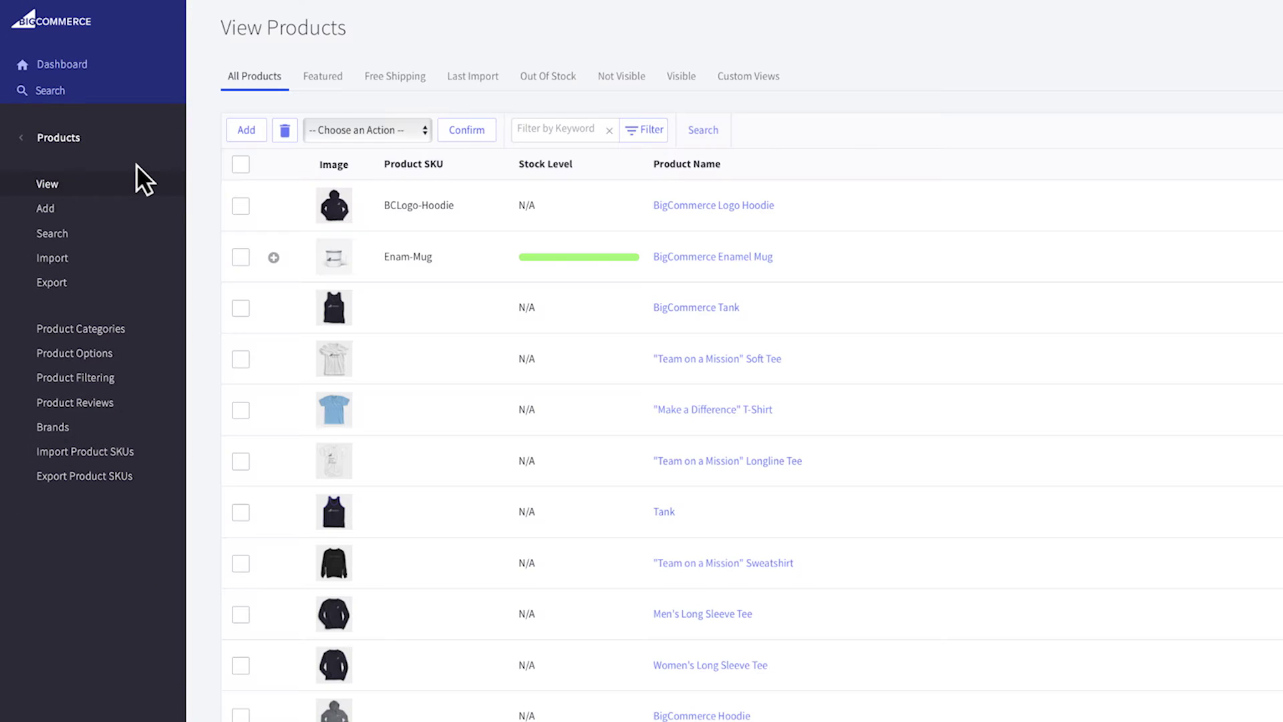
{"action": "left_click", "coordinate": [74, 352]}
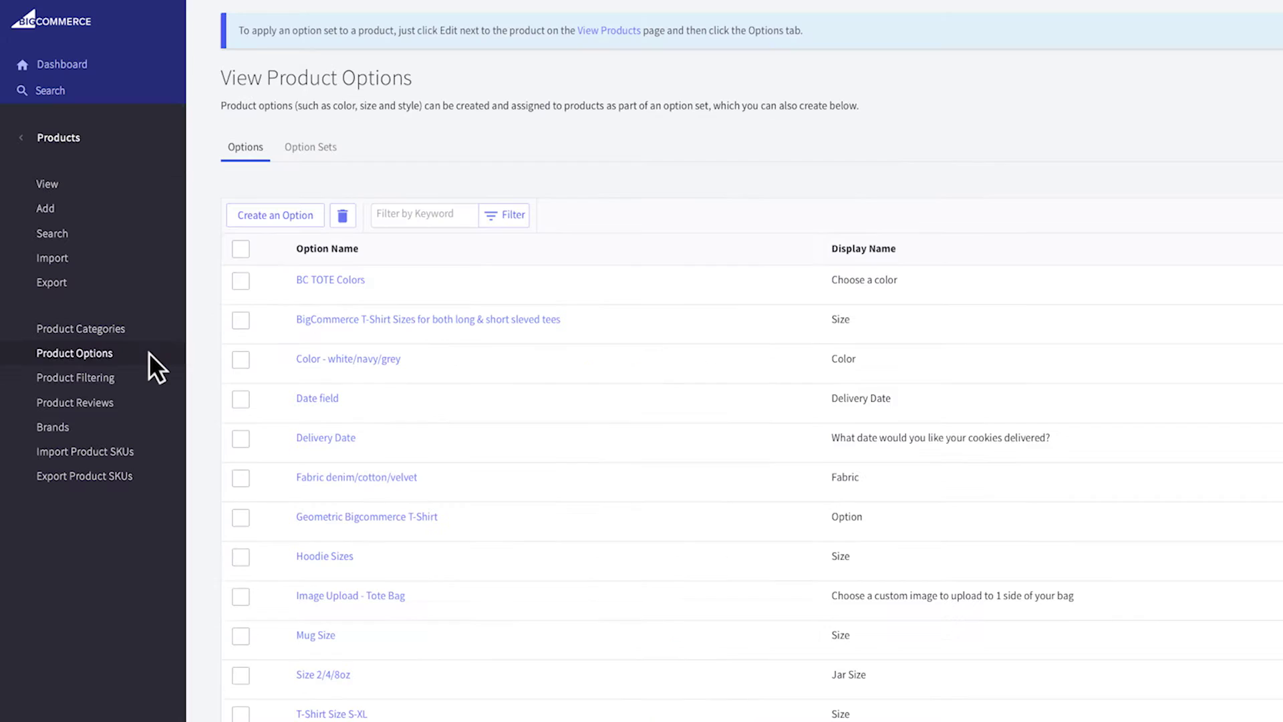
{"action": "left_click", "coordinate": [266, 213]}
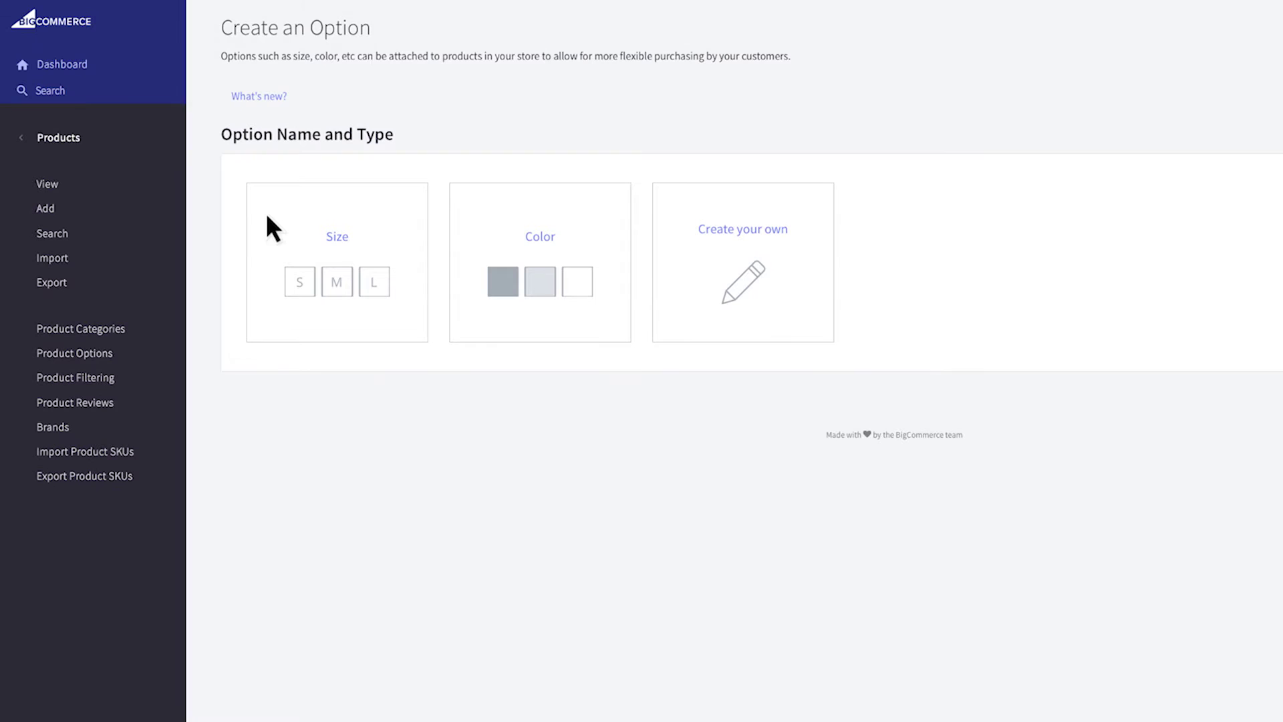
Step: Choose the Size option type and name it 'T-Shirt Sizes'
{"action": "left_click", "coordinate": [267, 217]}
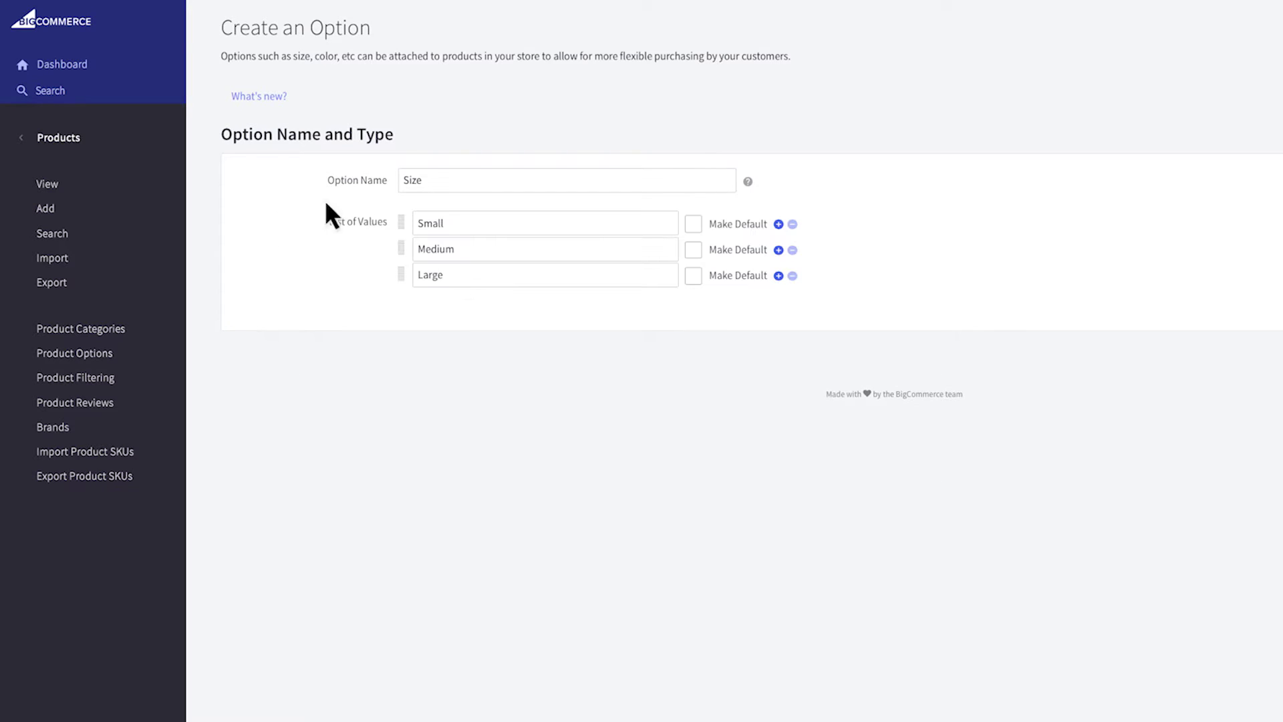
{"action": "double_click", "coordinate": [411, 181]}
{"action": "type", "text": "T"}
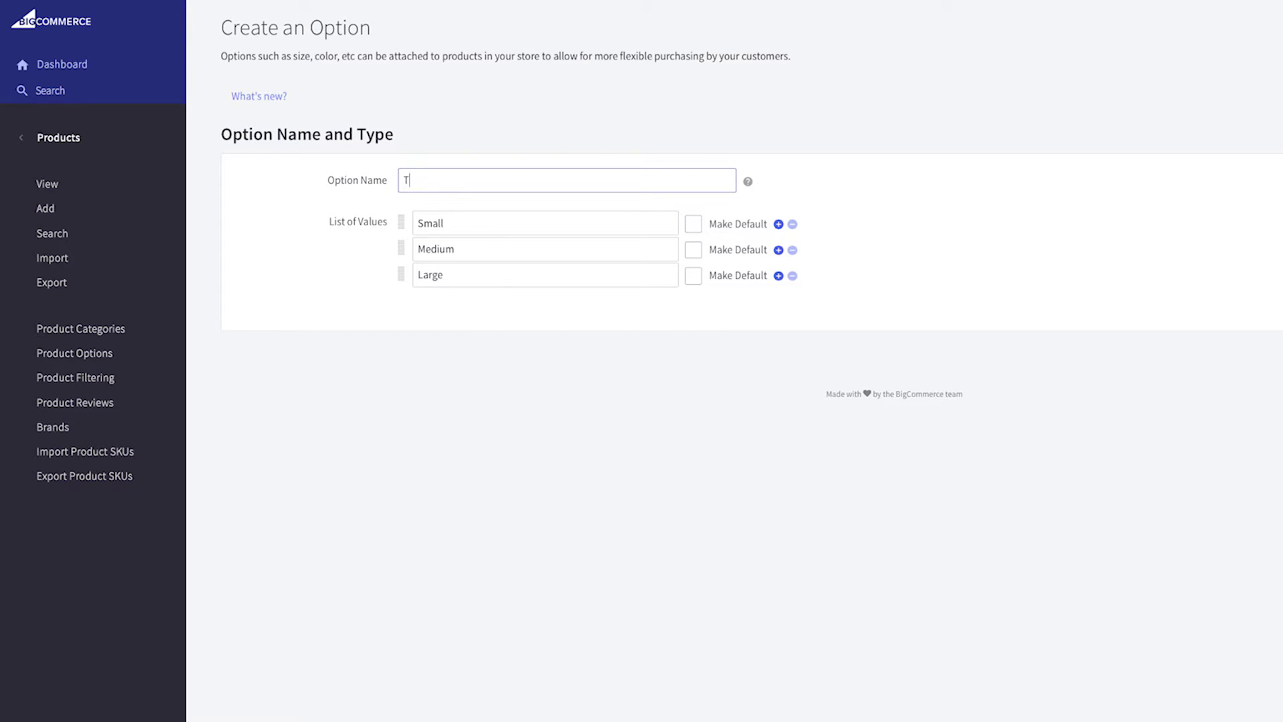
{"action": "type", "text": "-Shirt Sizes"}
{"action": "key", "text": "Tab"}
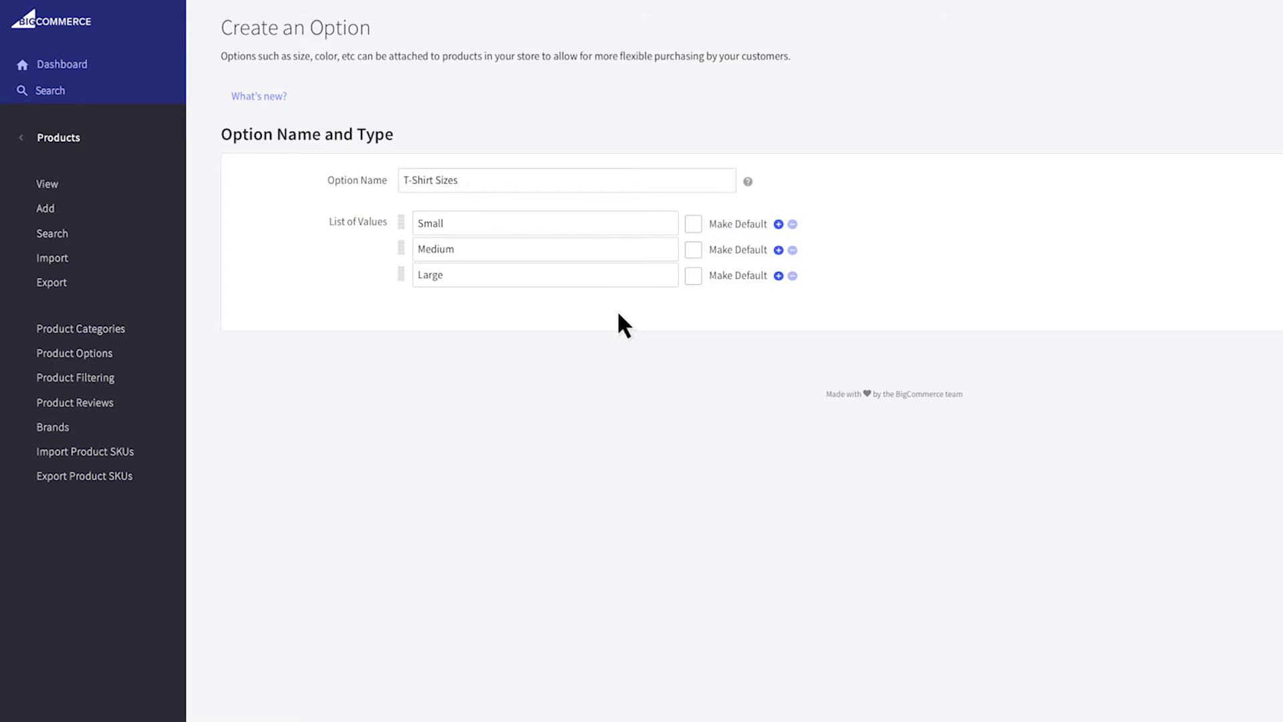
Step: Add an X-Large value after Small, Medium and Large
{"action": "left_click", "coordinate": [778, 276]}
{"action": "type", "text": "X-Large"}
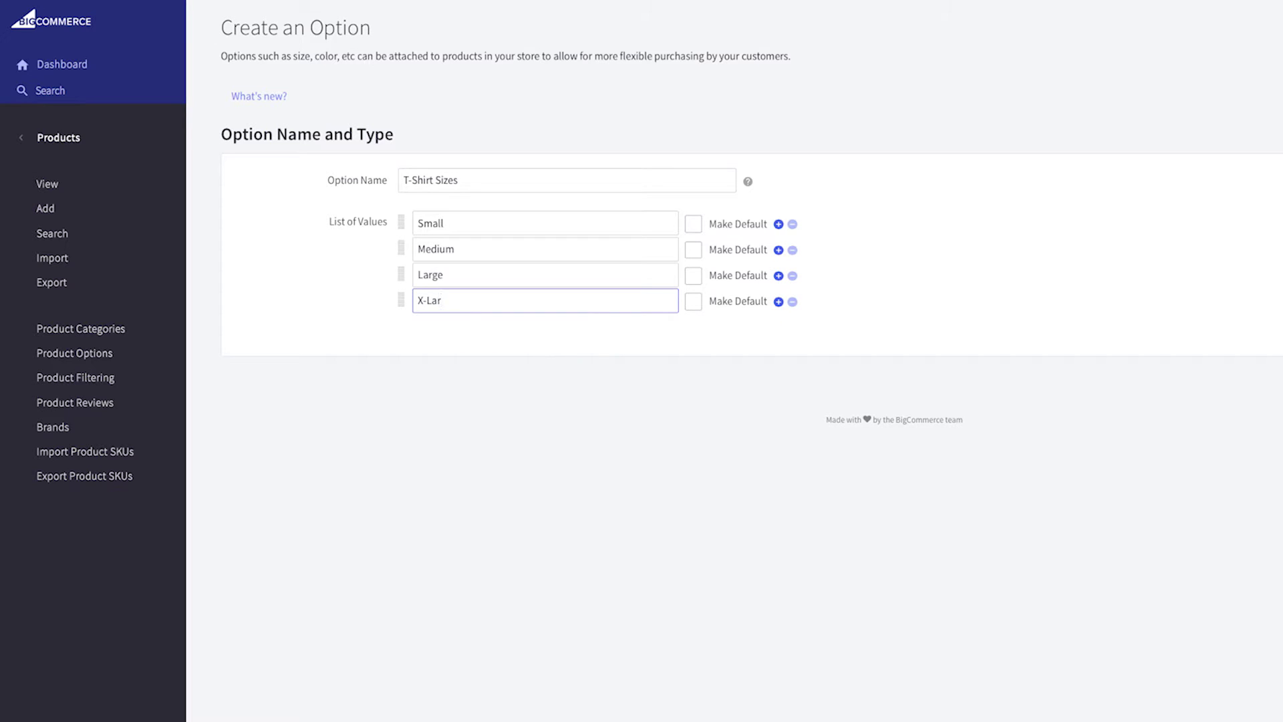
{"action": "left_click", "coordinate": [794, 294]}
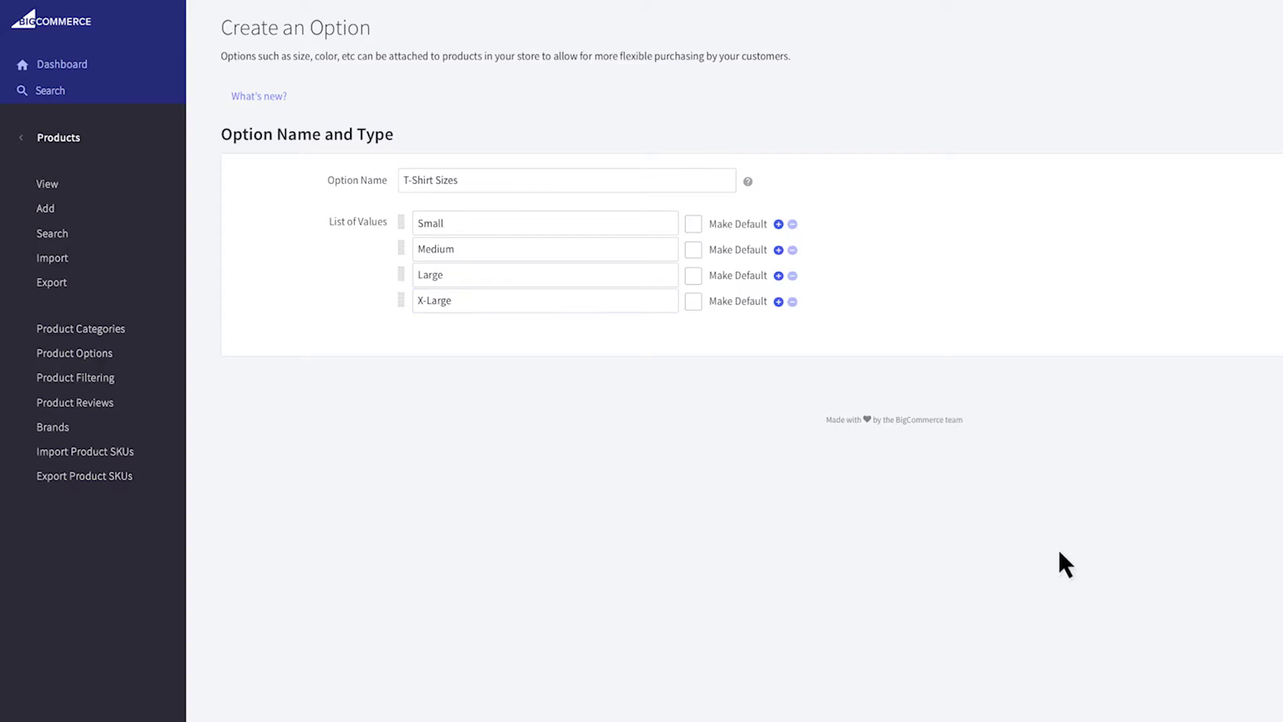
Step: Create and save a new required option set 'BigCommerce Logo T-Shirt' for the T-Shirt Sizes option
{"action": "left_click", "coordinate": [1185, 701]}
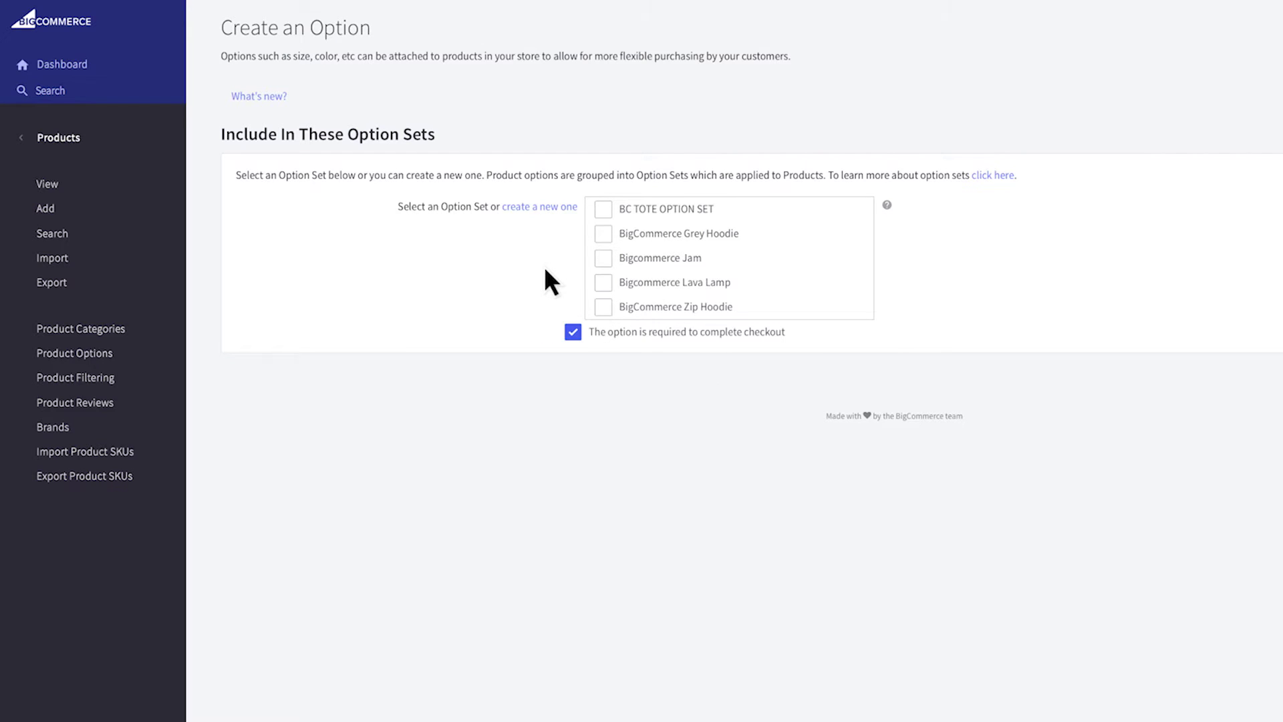
{"action": "left_click", "coordinate": [546, 206]}
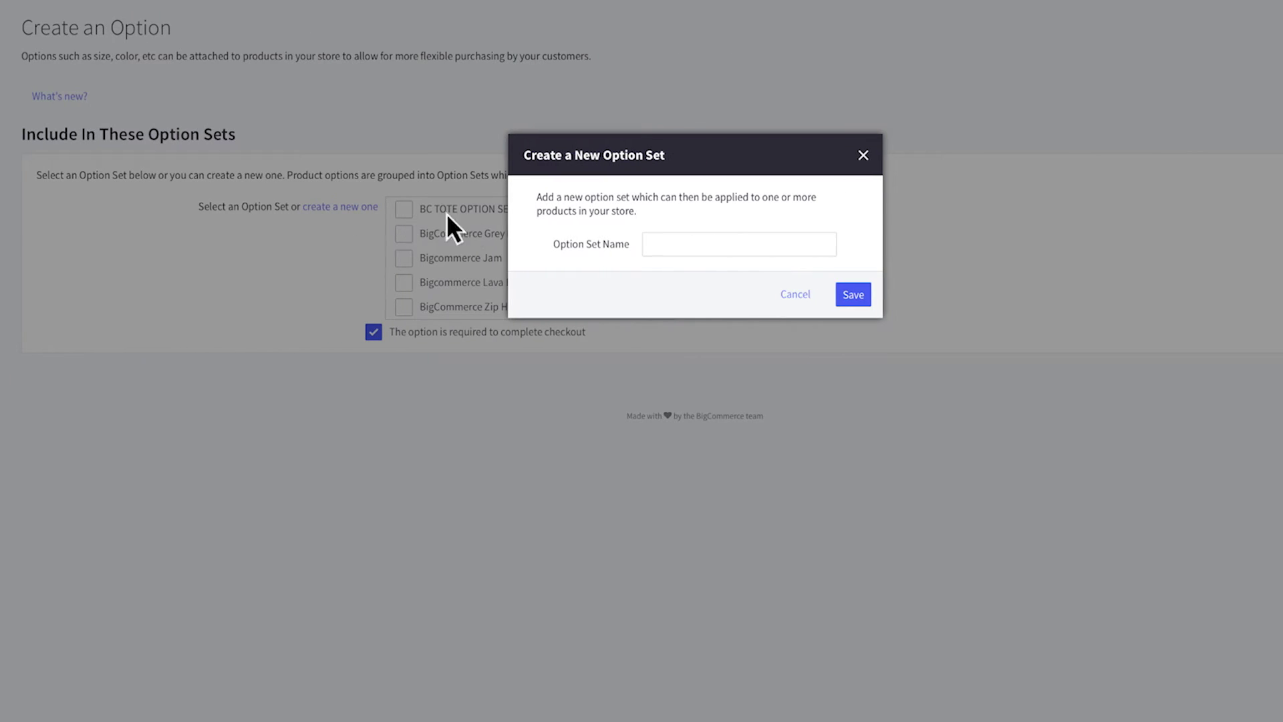
{"action": "left_click", "coordinate": [664, 242]}
{"action": "type", "text": "BigCommerce Logo T-Shirt"}
{"action": "left_click", "coordinate": [853, 292]}
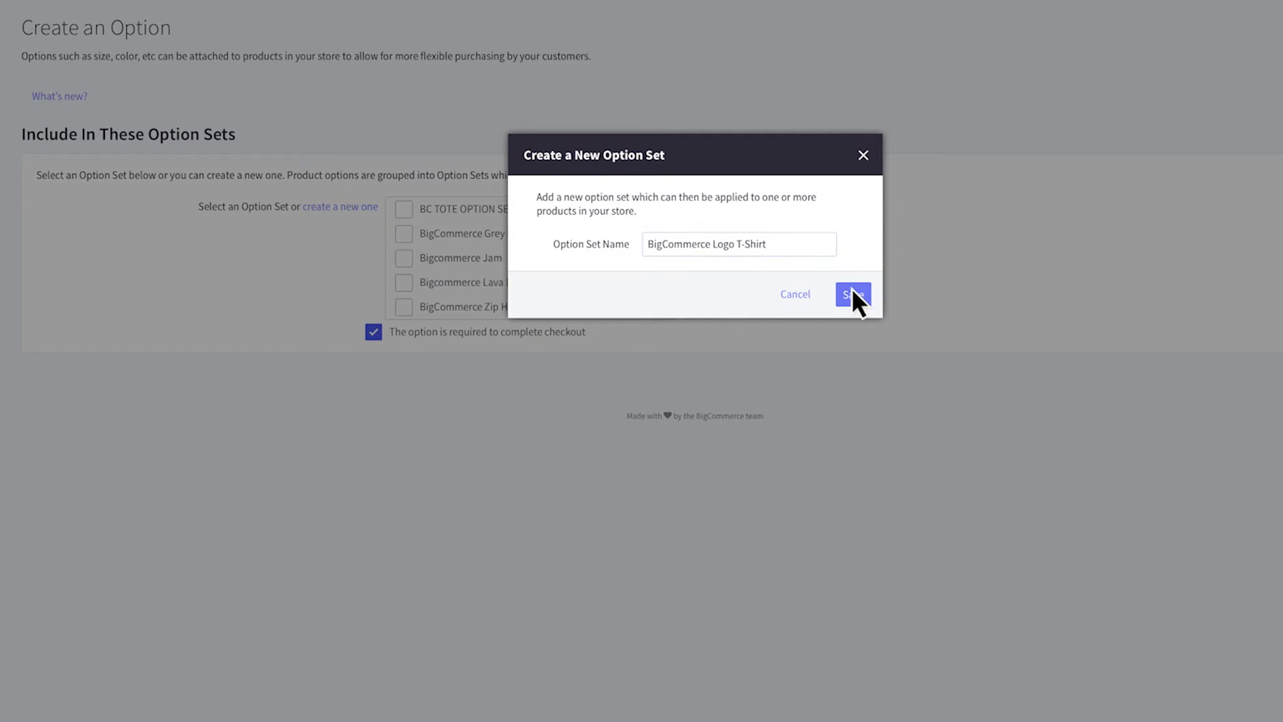
{"action": "scroll", "coordinate": [644, 255], "scroll_direction": "down", "scroll_amount": 5}
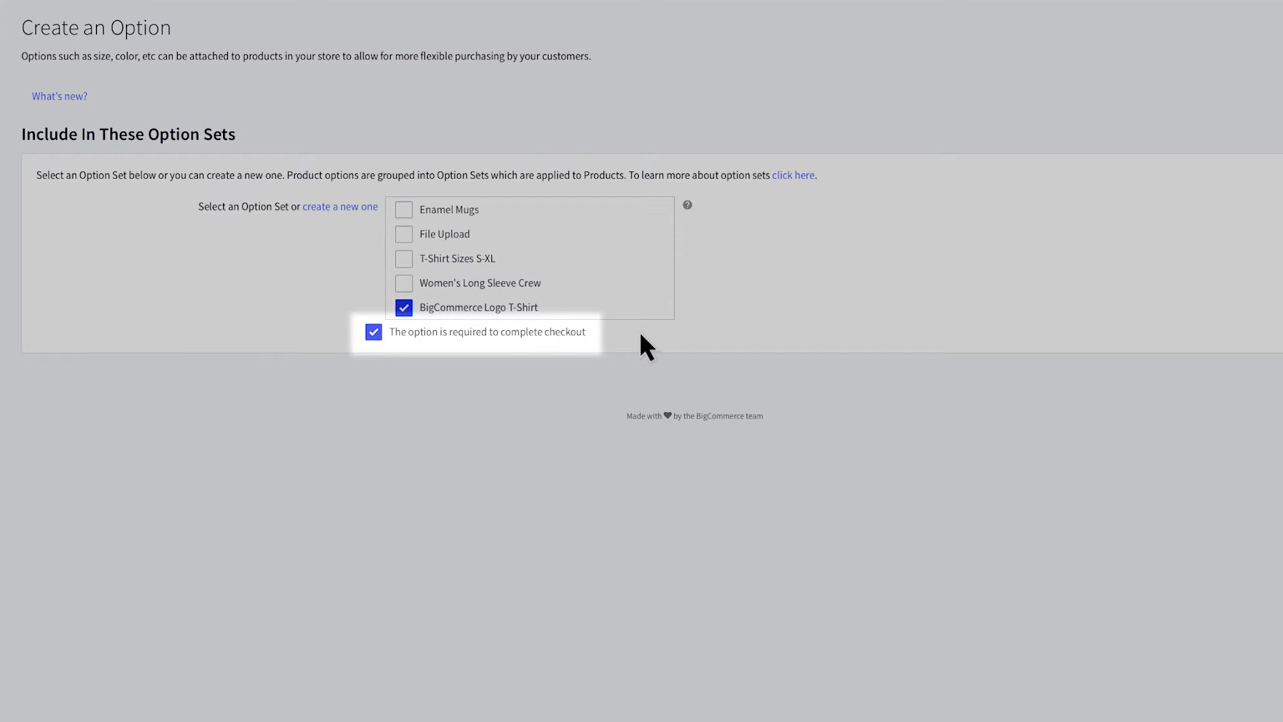
{"action": "scroll", "coordinate": [777, 300], "scroll_direction": "down", "scroll_amount": 3}
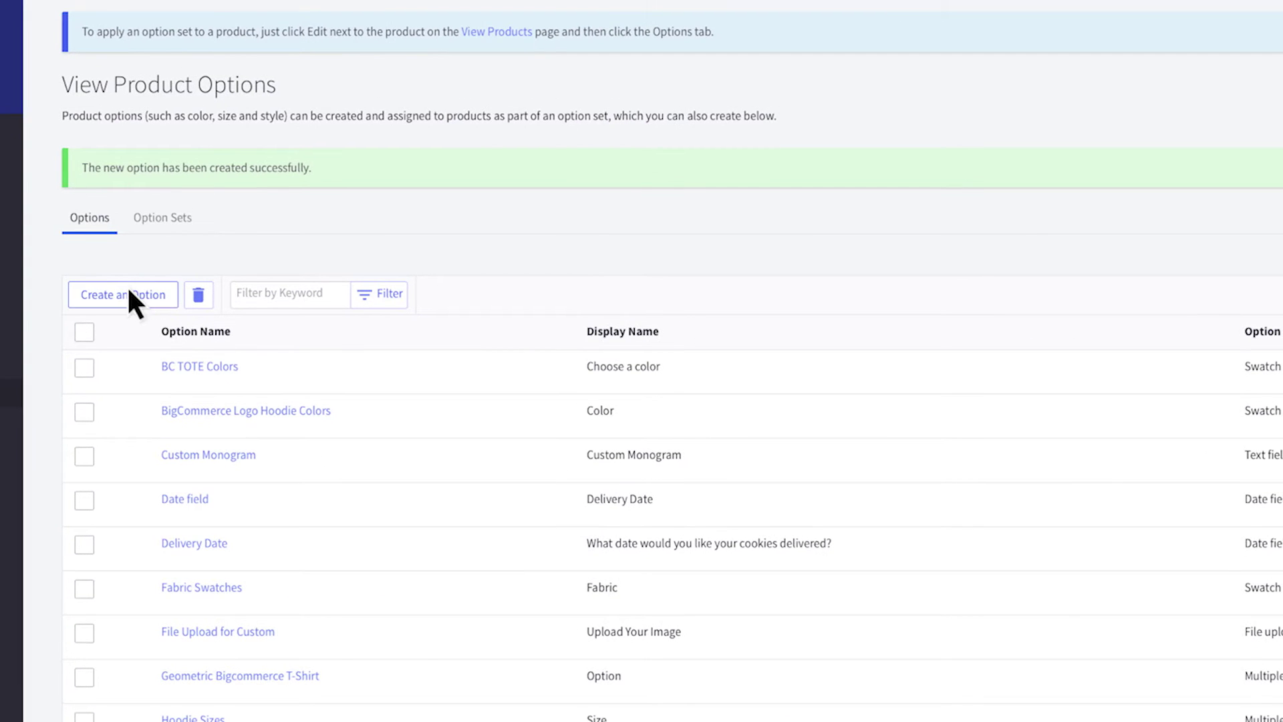
Step: Start a new Color-type option named 'BigCommerce Logo T-Shirt Colors'
{"action": "left_click", "coordinate": [90, 90]}
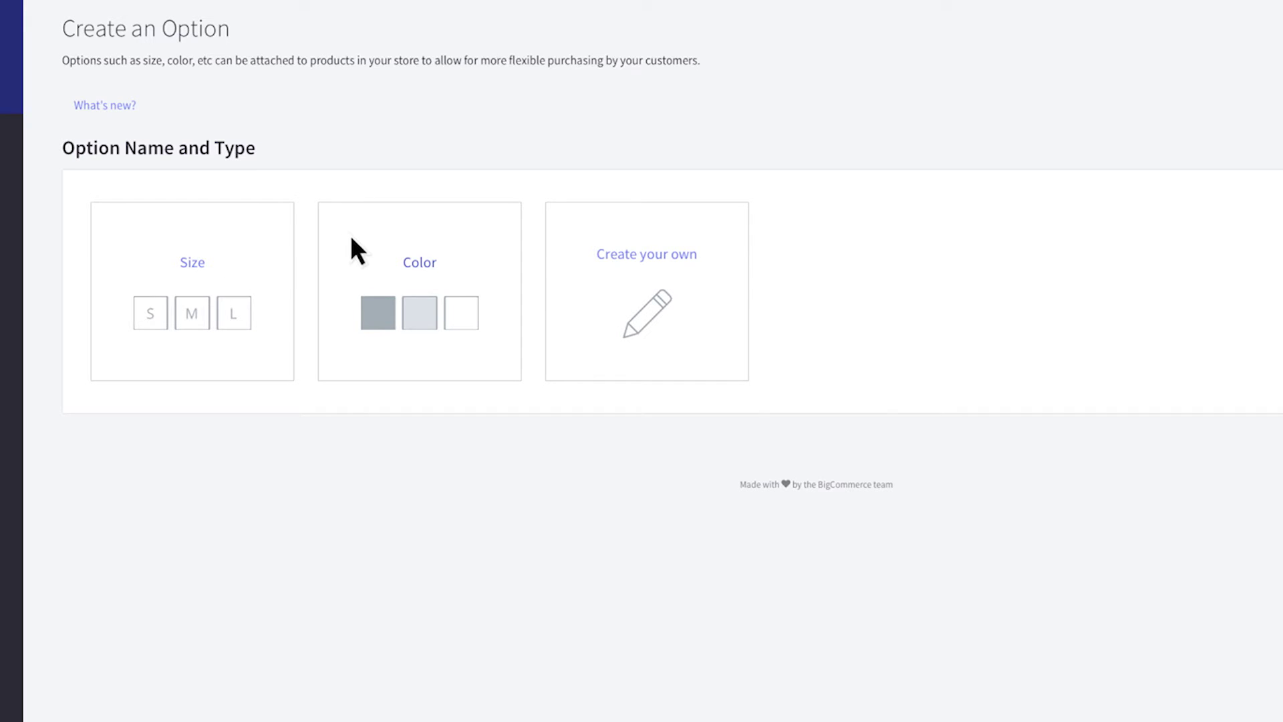
{"action": "left_click", "coordinate": [349, 242]}
{"action": "double_click", "coordinate": [284, 201]}
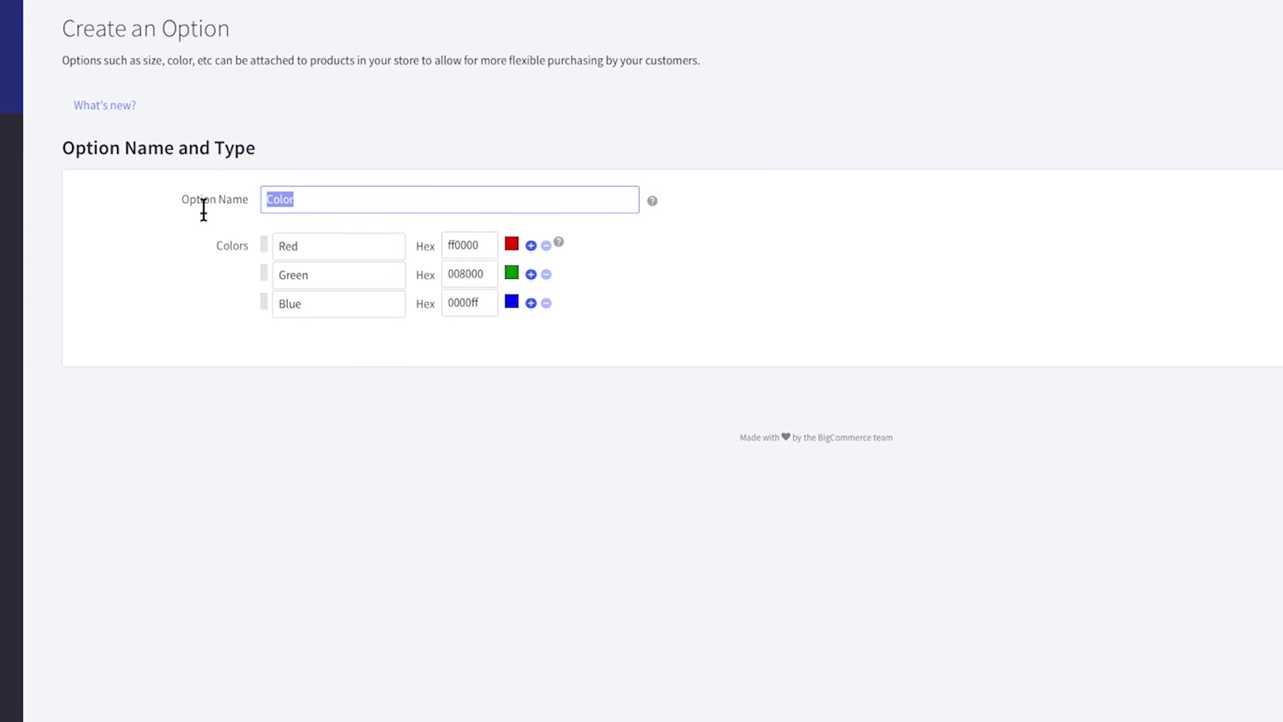
{"action": "type", "text": "BigCommerce Logo T-Shir"}
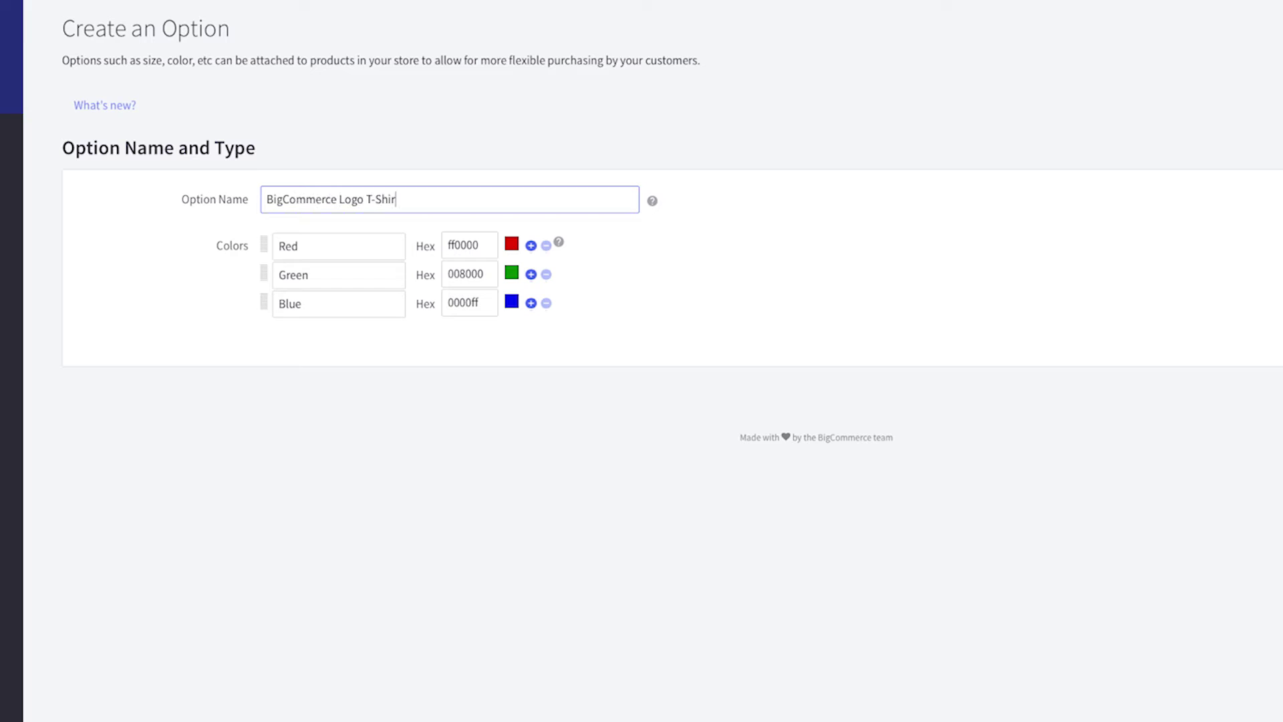
{"action": "type", "text": "t Colors"}
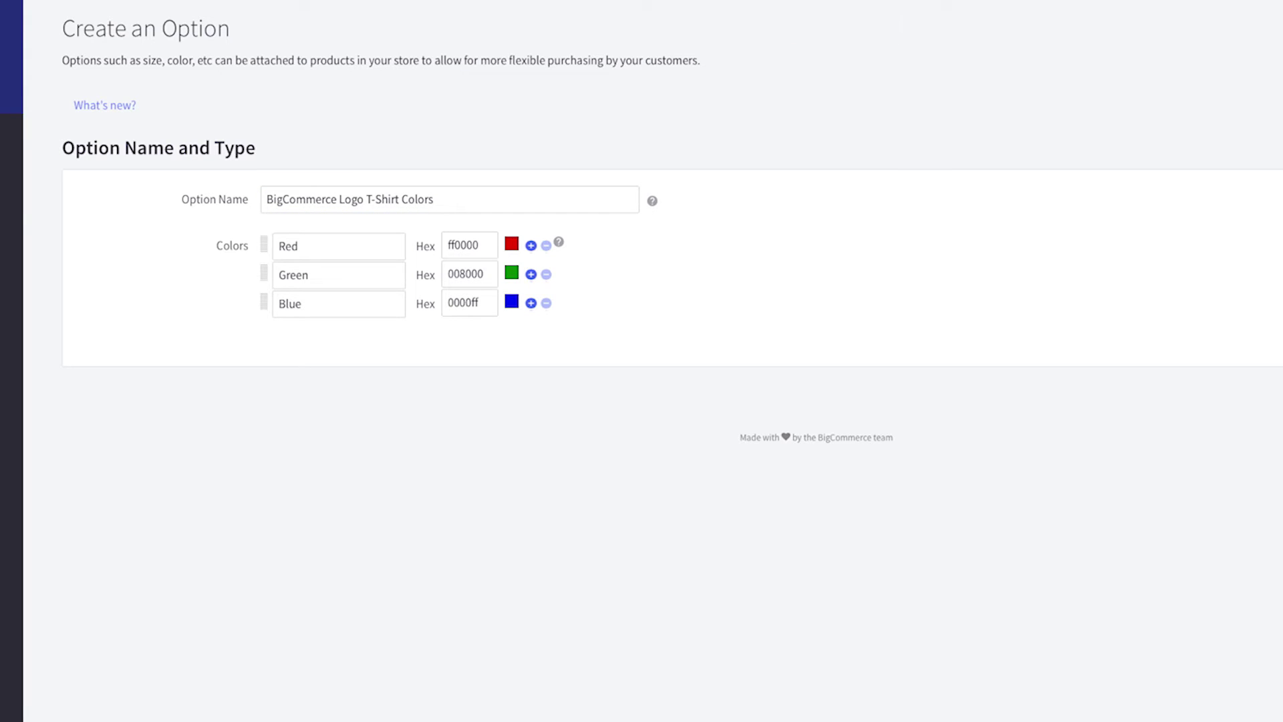
Step: Rename the first swatch Red to Blue with navy 30305e, then move Grey to the top
{"action": "double_click", "coordinate": [289, 247]}
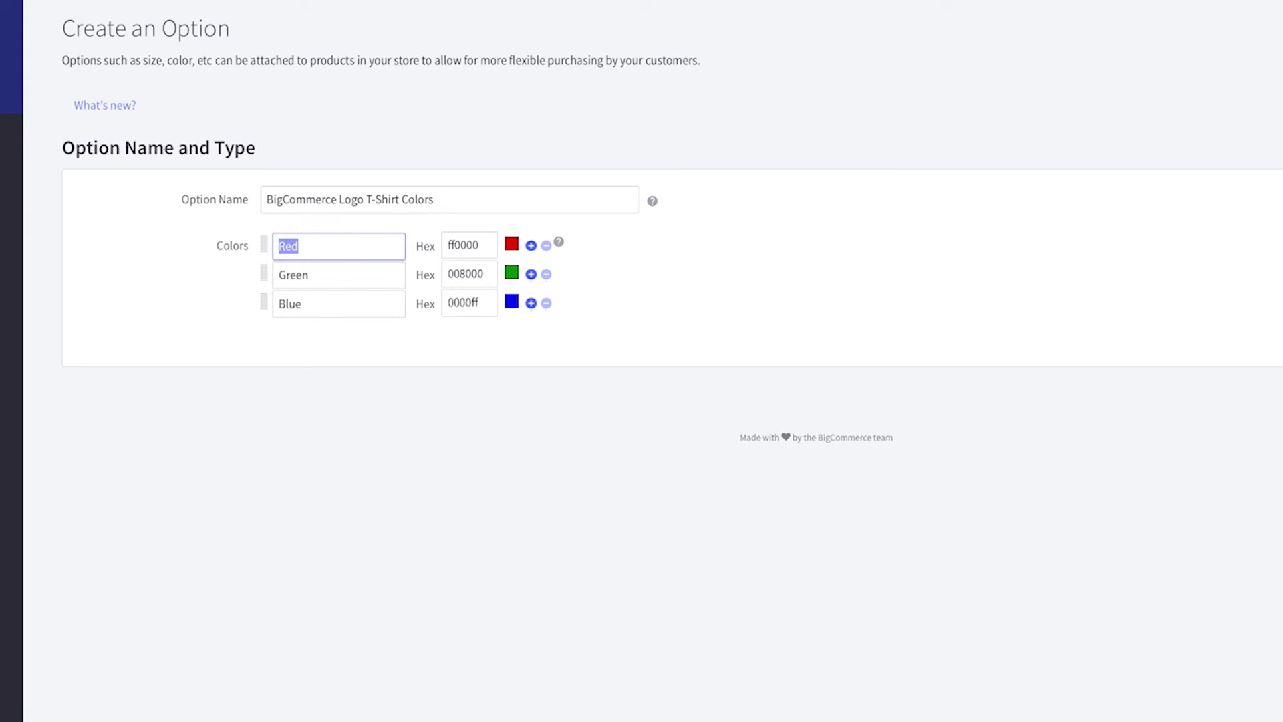
{"action": "type", "text": "Blue"}
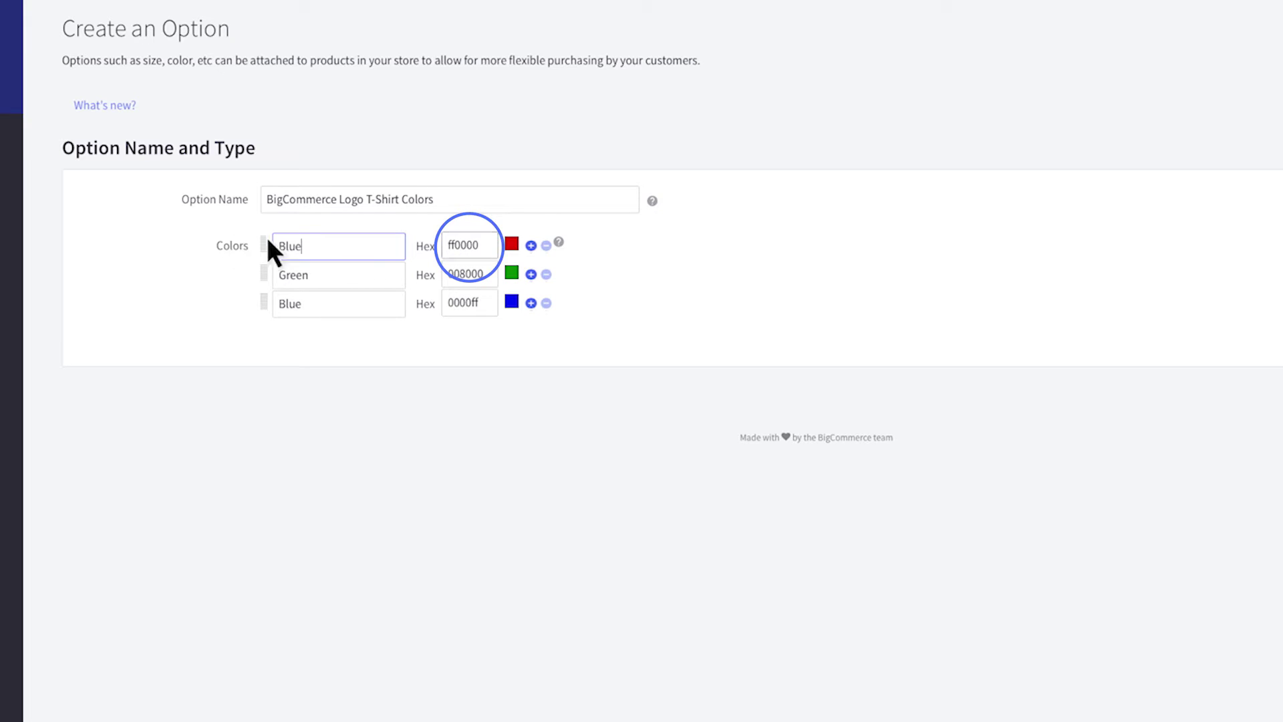
{"action": "left_click", "coordinate": [511, 243]}
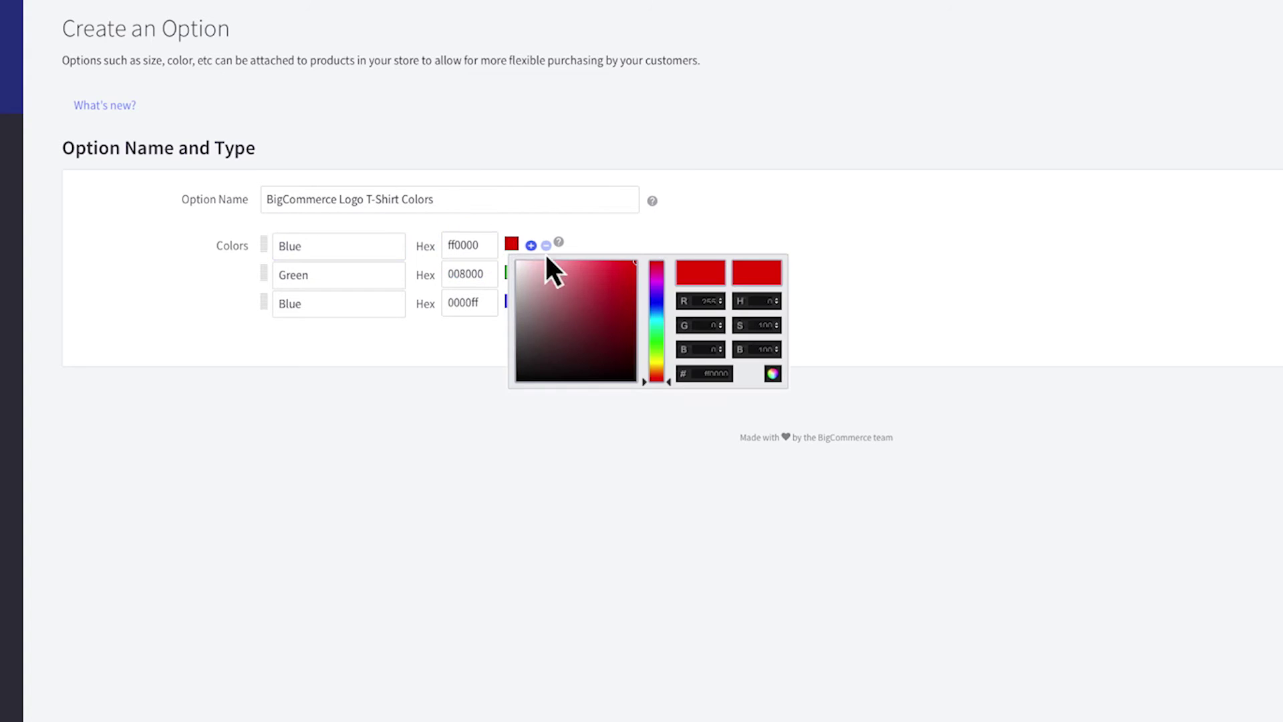
{"action": "left_click", "coordinate": [657, 302]}
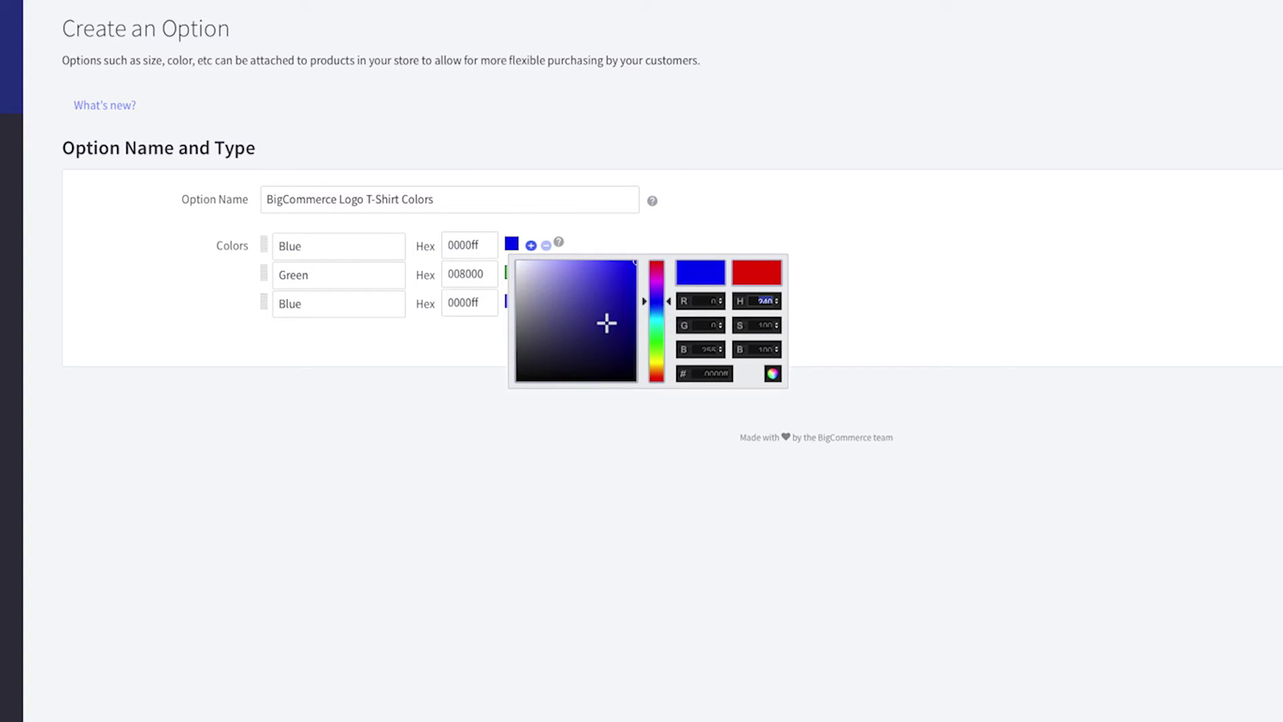
{"action": "left_click", "coordinate": [575, 336]}
{"action": "left_click", "coordinate": [604, 235]}
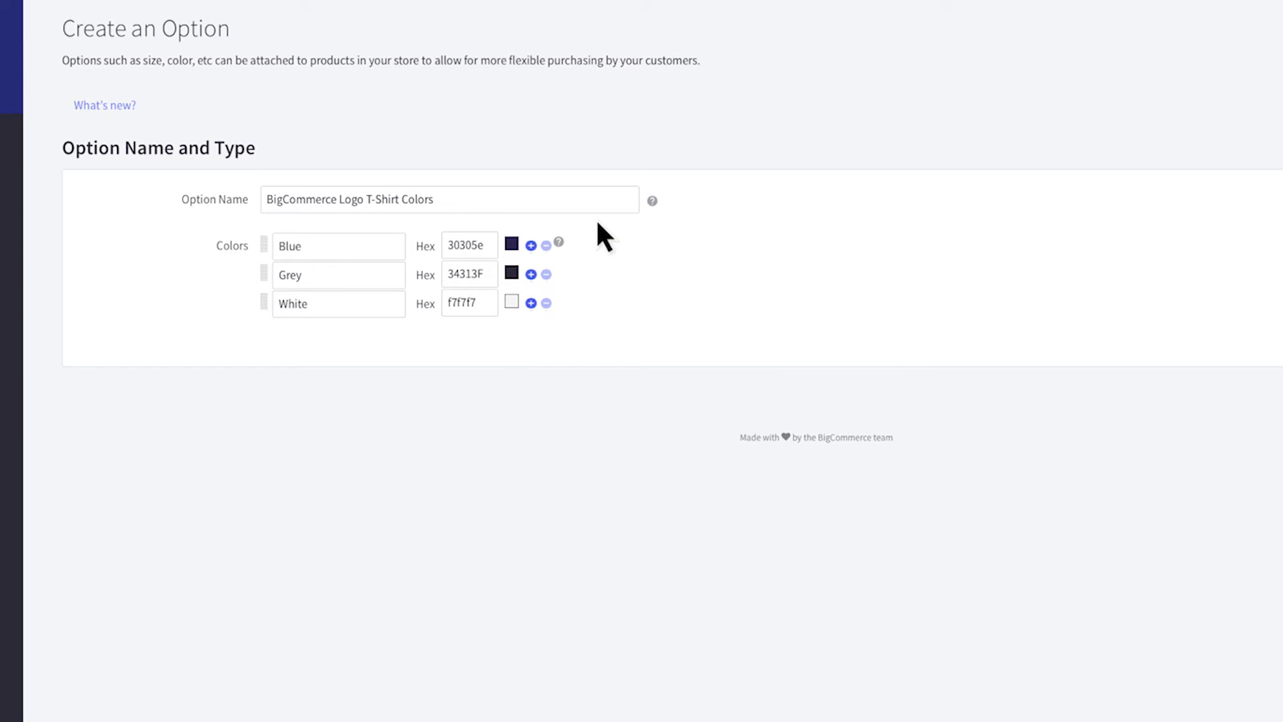
{"action": "left_click_drag", "start_coordinate": [264, 274], "coordinate": [264, 239]}
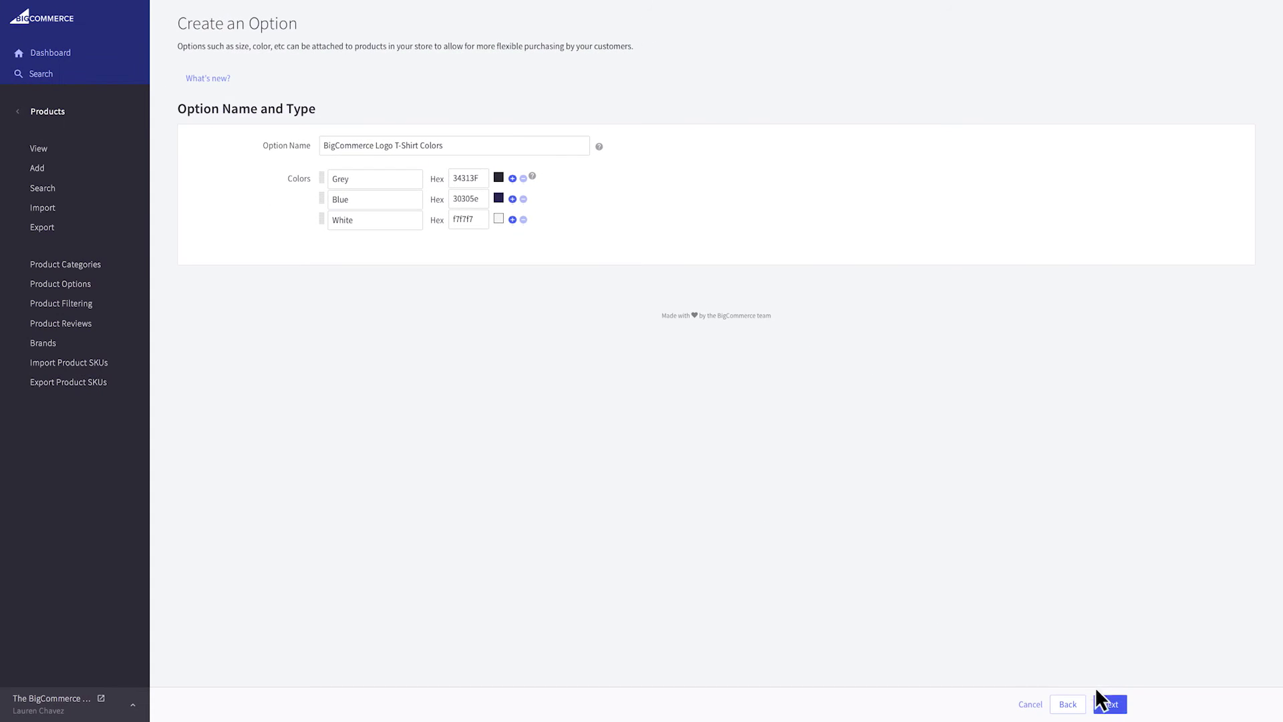
Step: Assign the colour option to the BigCommerce Logo T-Shirt option set and save it
{"action": "left_click", "coordinate": [1110, 704]}
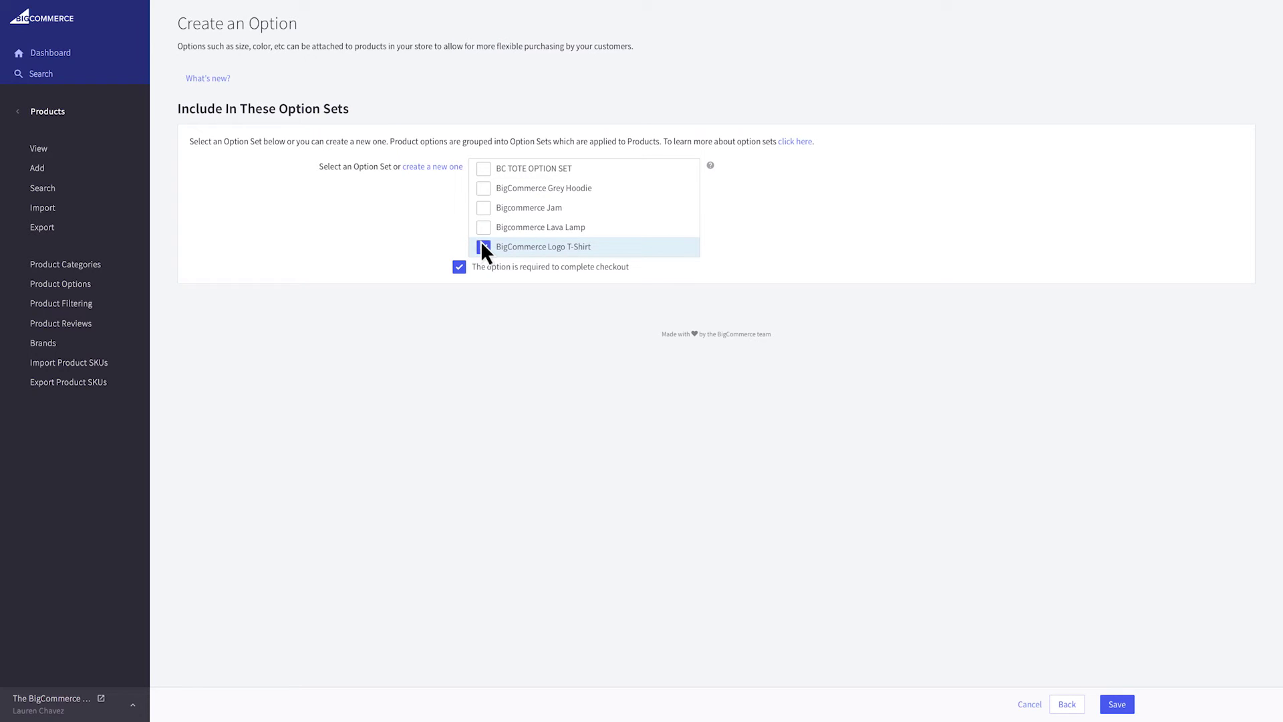
{"action": "left_click", "coordinate": [1108, 702]}
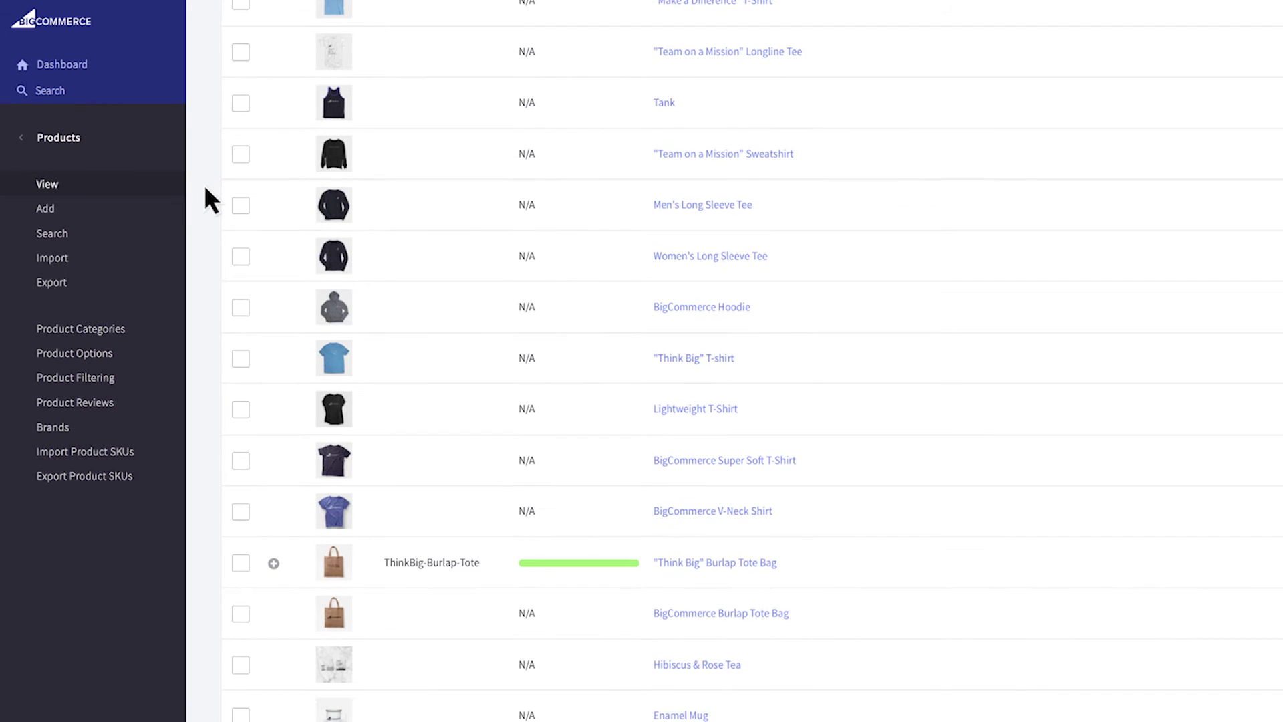
Step: Apply the BigCommerce Logo T-Shirt option set to the BigCommerce Super Soft T-Shirt
{"action": "left_click", "coordinate": [726, 460]}
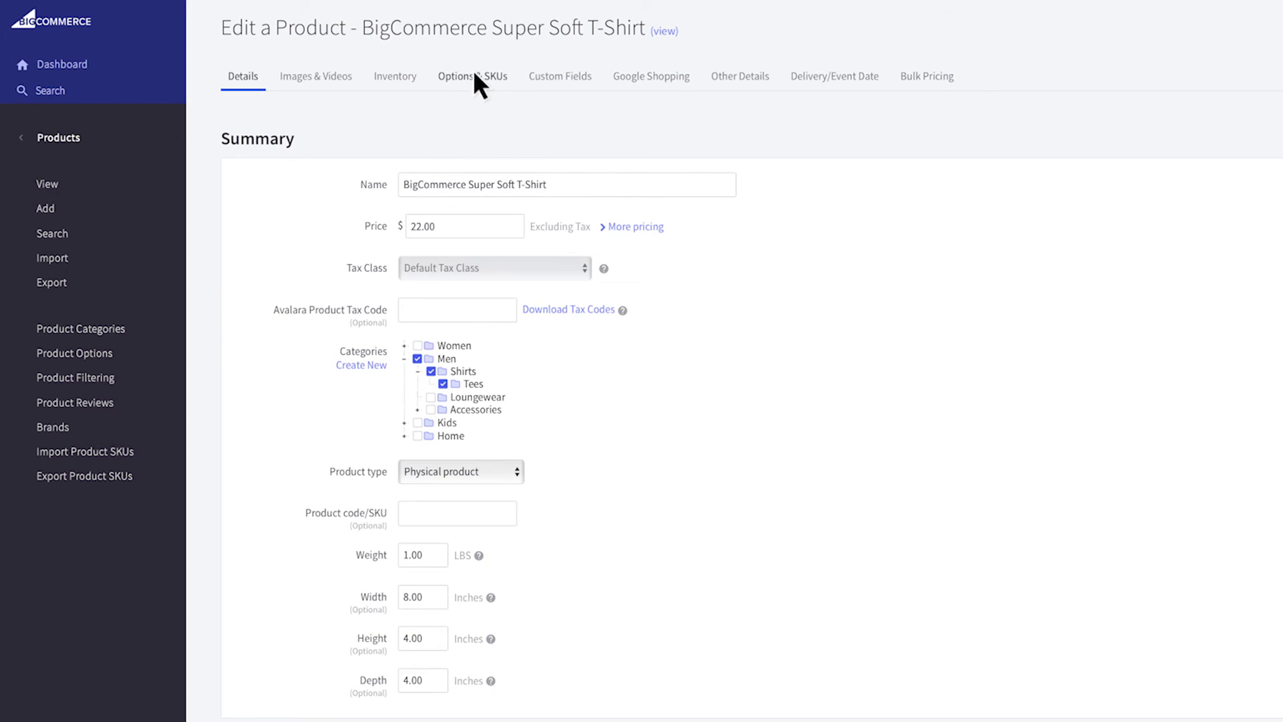
{"action": "left_click", "coordinate": [478, 84]}
{"action": "left_click", "coordinate": [702, 244]}
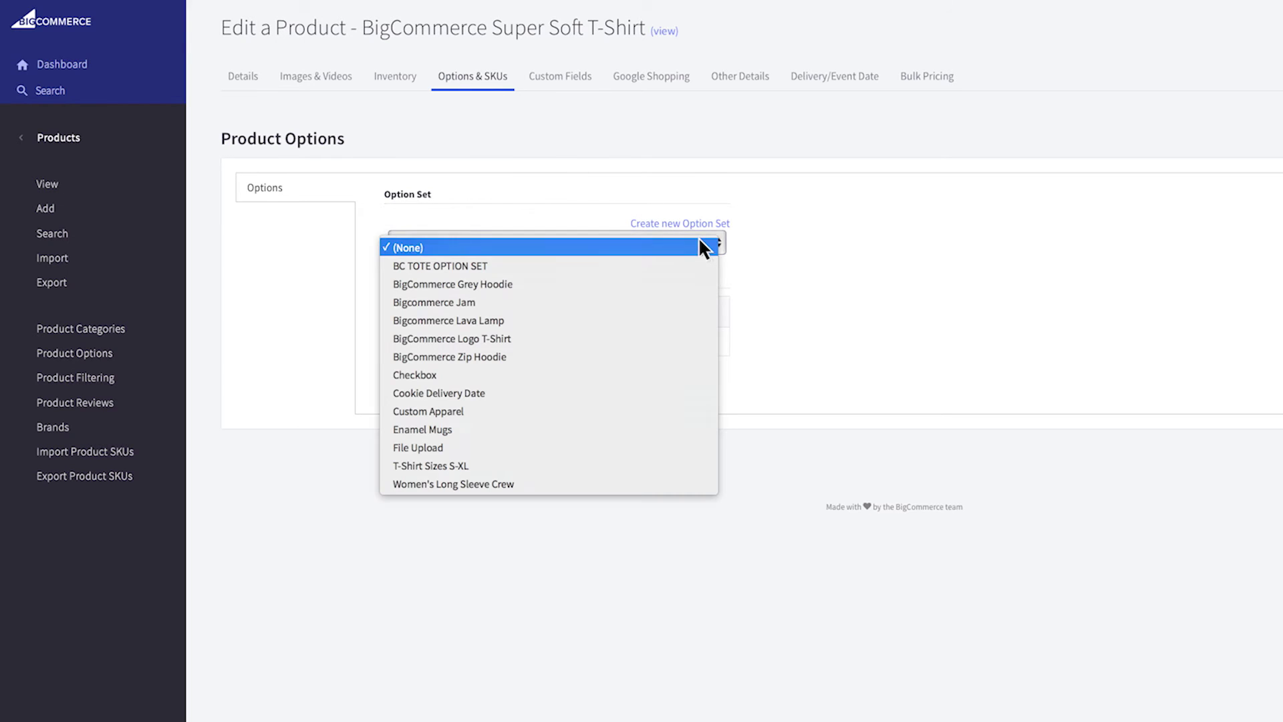
{"action": "left_click", "coordinate": [697, 337]}
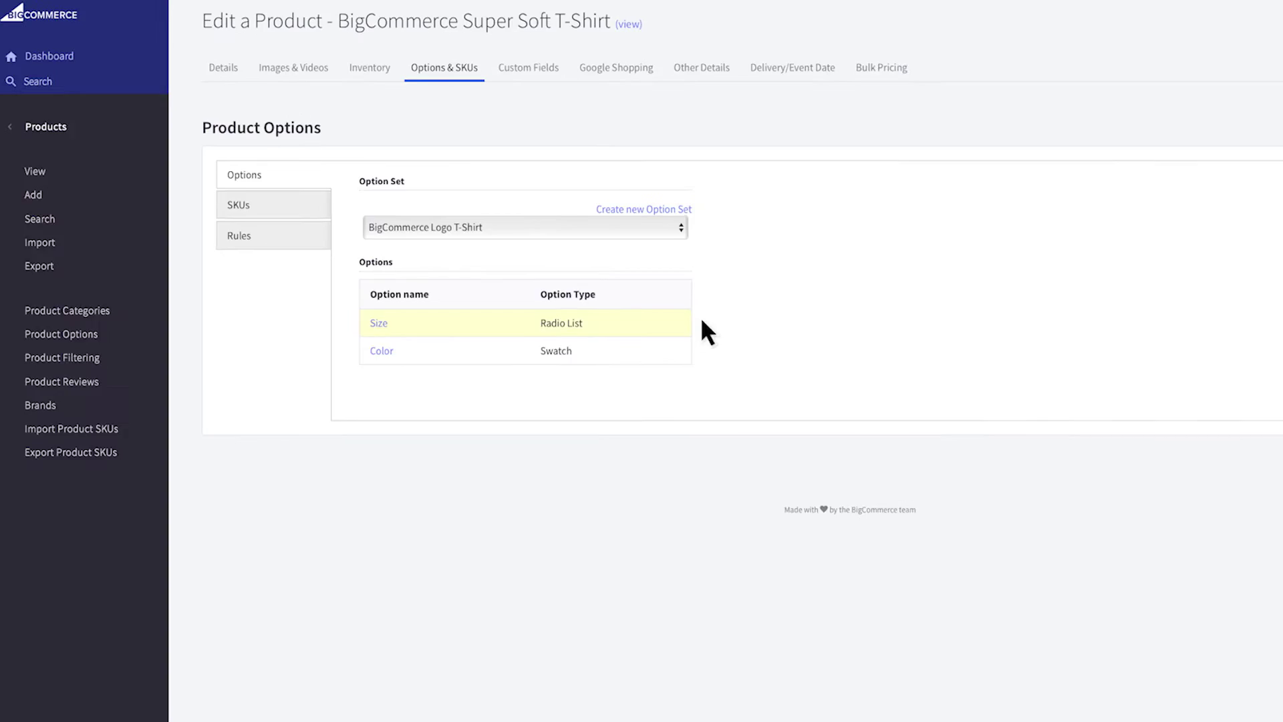
Step: Save and close the product, then view it in the live store
{"action": "left_click", "coordinate": [1132, 704]}
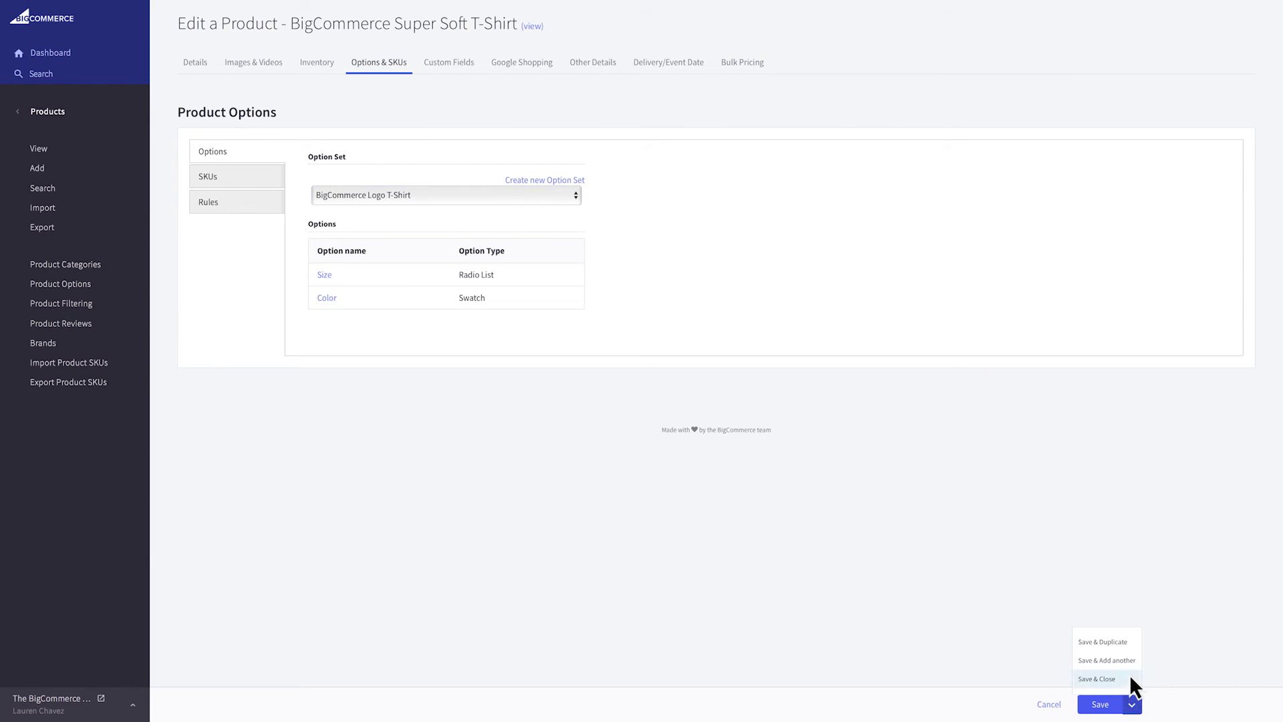
{"action": "left_click", "coordinate": [1129, 677]}
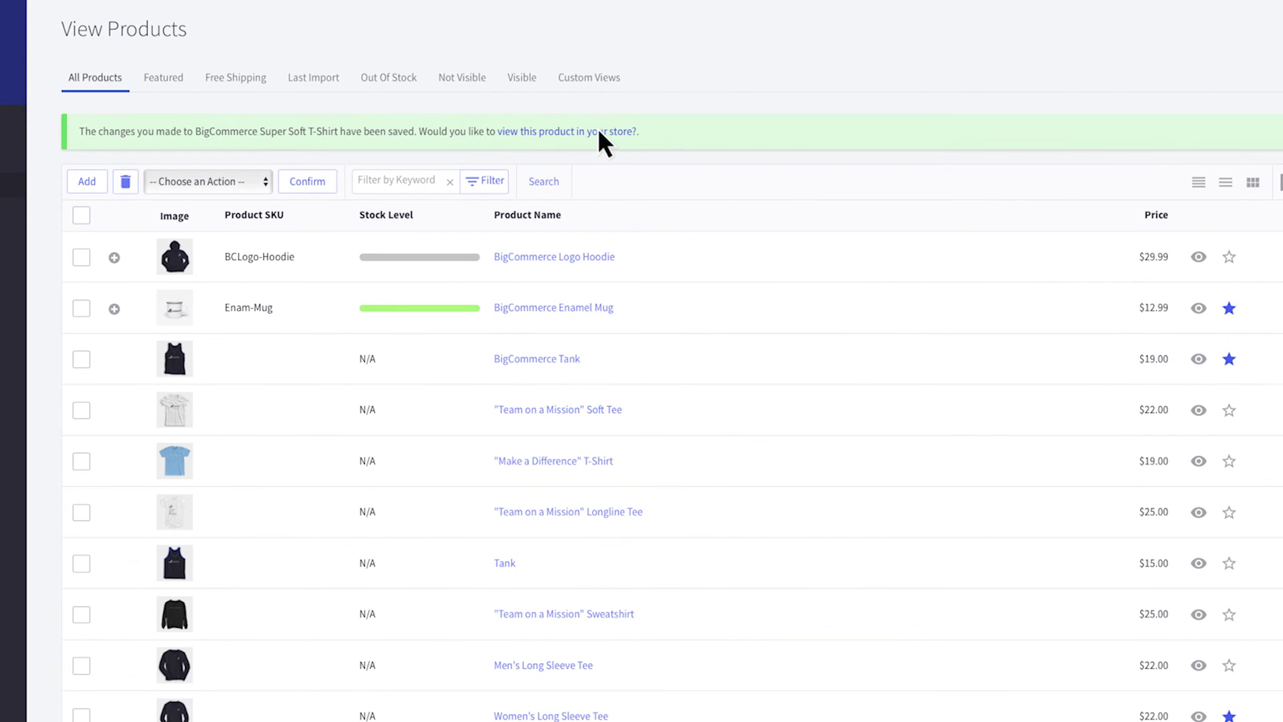
{"action": "left_click", "coordinate": [599, 131]}
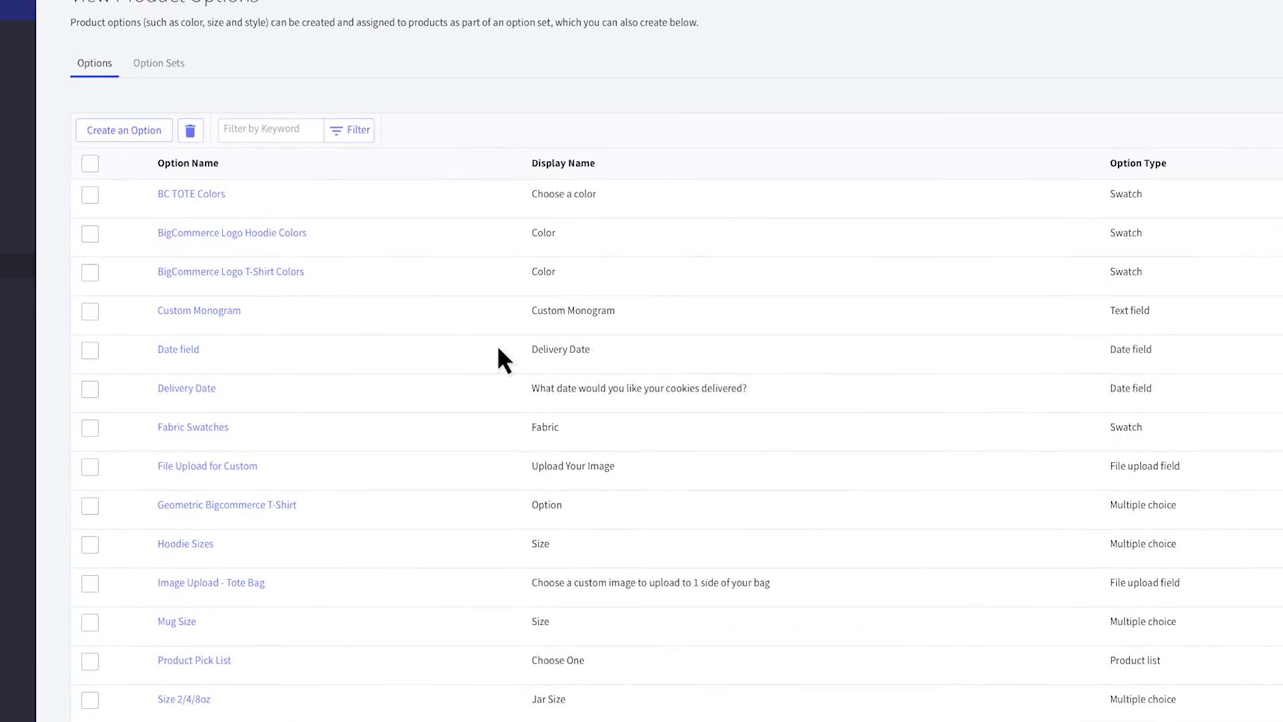
Step: Reorder the Logo T-Shirt Colors swatches to Grey, White, Blue (Blue 1b2763) and save
{"action": "left_click", "coordinate": [243, 270]}
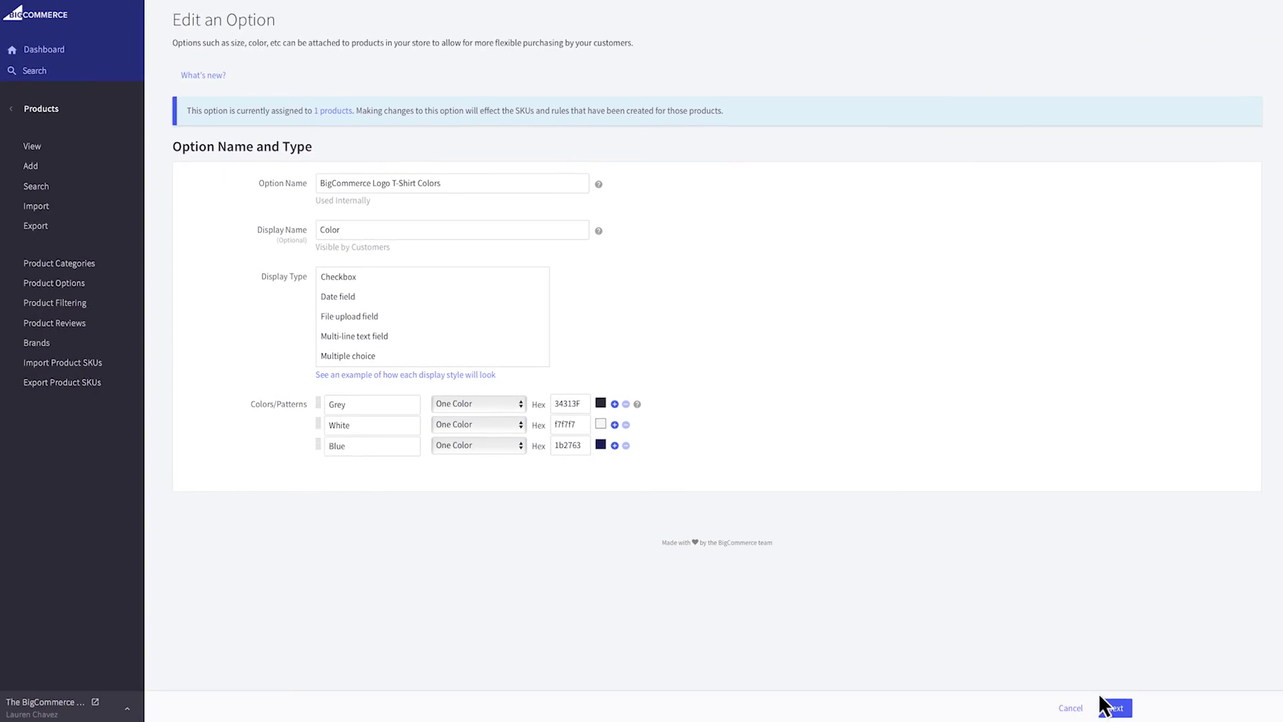
{"action": "left_click", "coordinate": [1107, 707]}
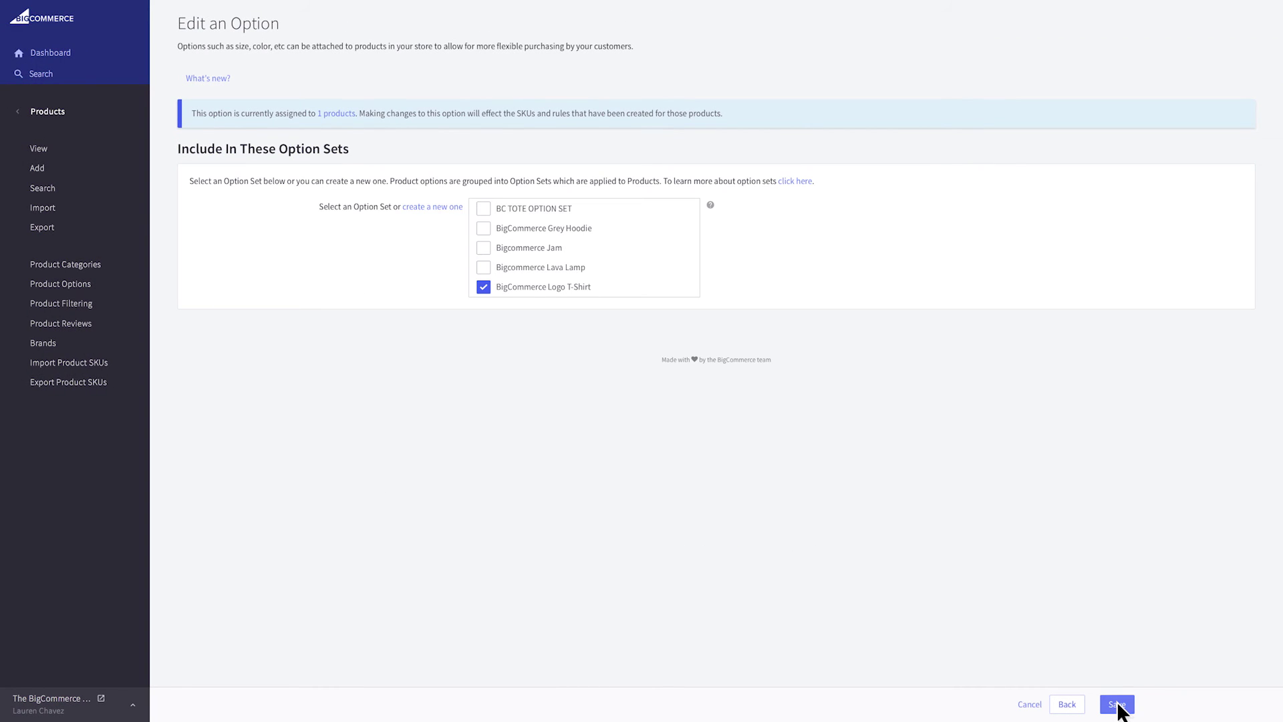
{"action": "left_click", "coordinate": [1118, 704]}
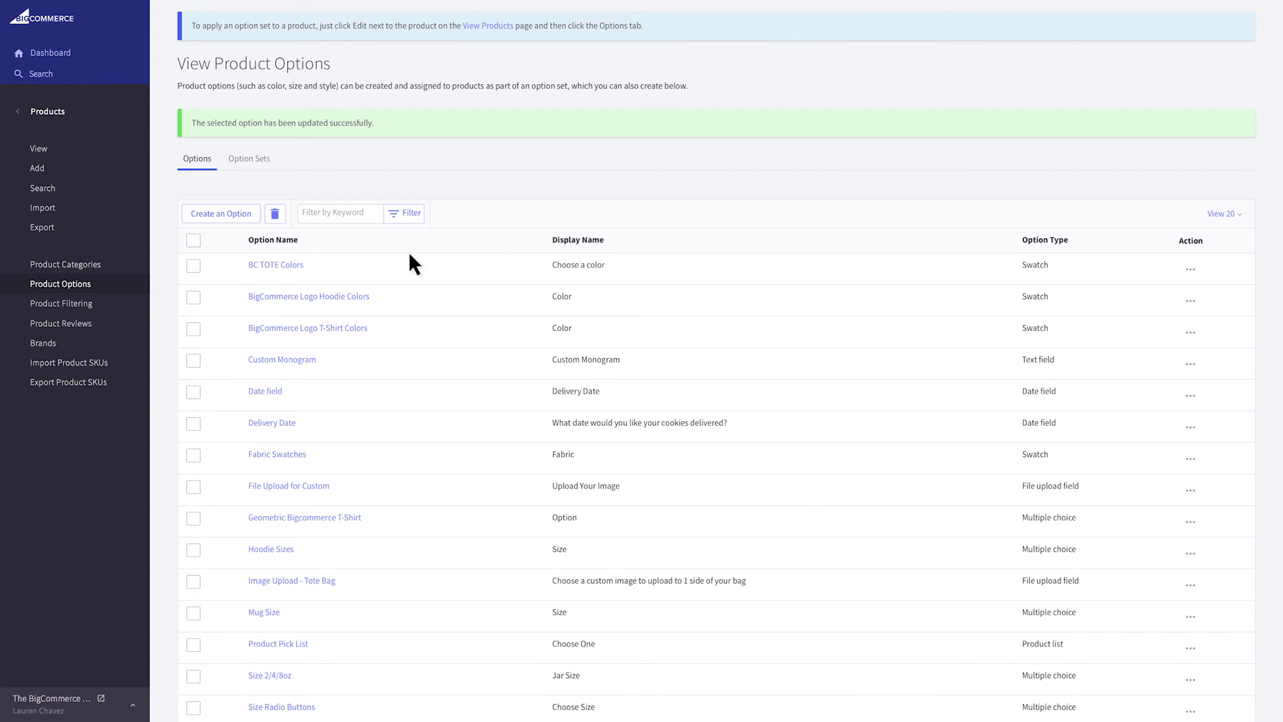
Step: Start a new option set named 'Custom T-Shirt'
{"action": "left_click", "coordinate": [259, 160]}
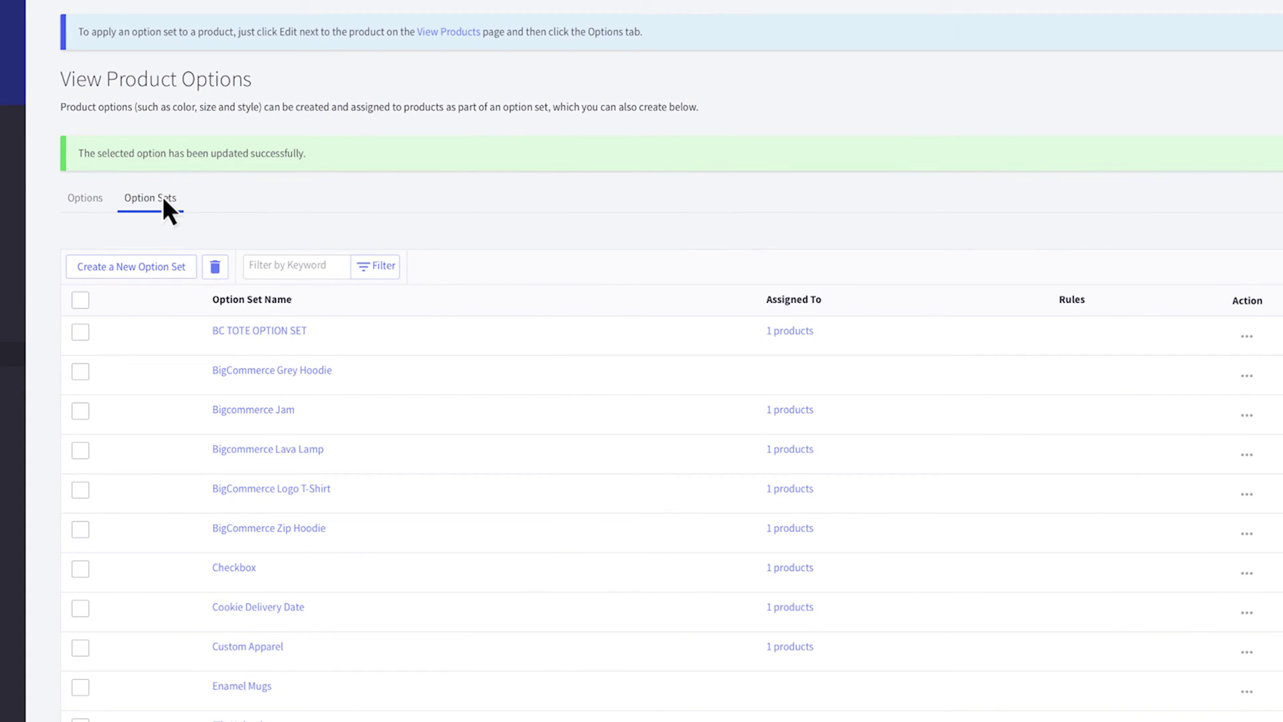
{"action": "left_click", "coordinate": [164, 266]}
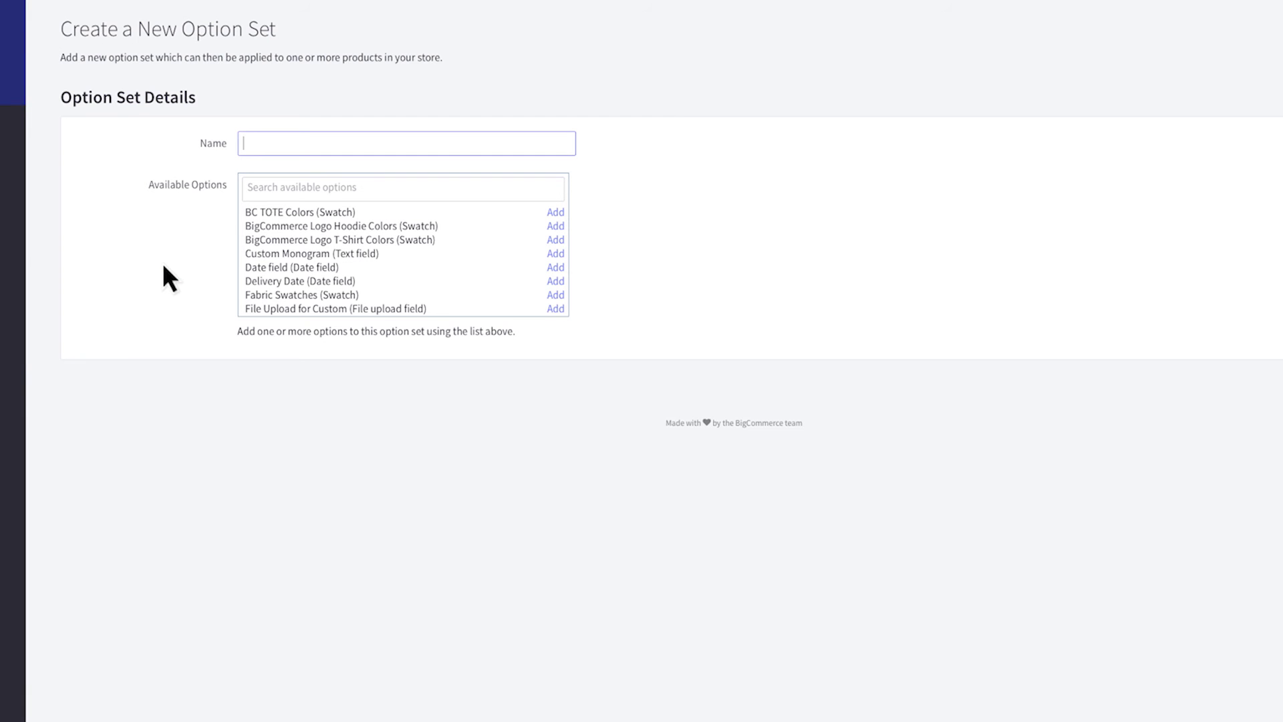
{"action": "type", "text": "stom T-Shirt"}
Step: Add File Upload for Custom and T-Shirt Sizes, move Size to the top, and save
{"action": "left_click", "coordinate": [557, 313]}
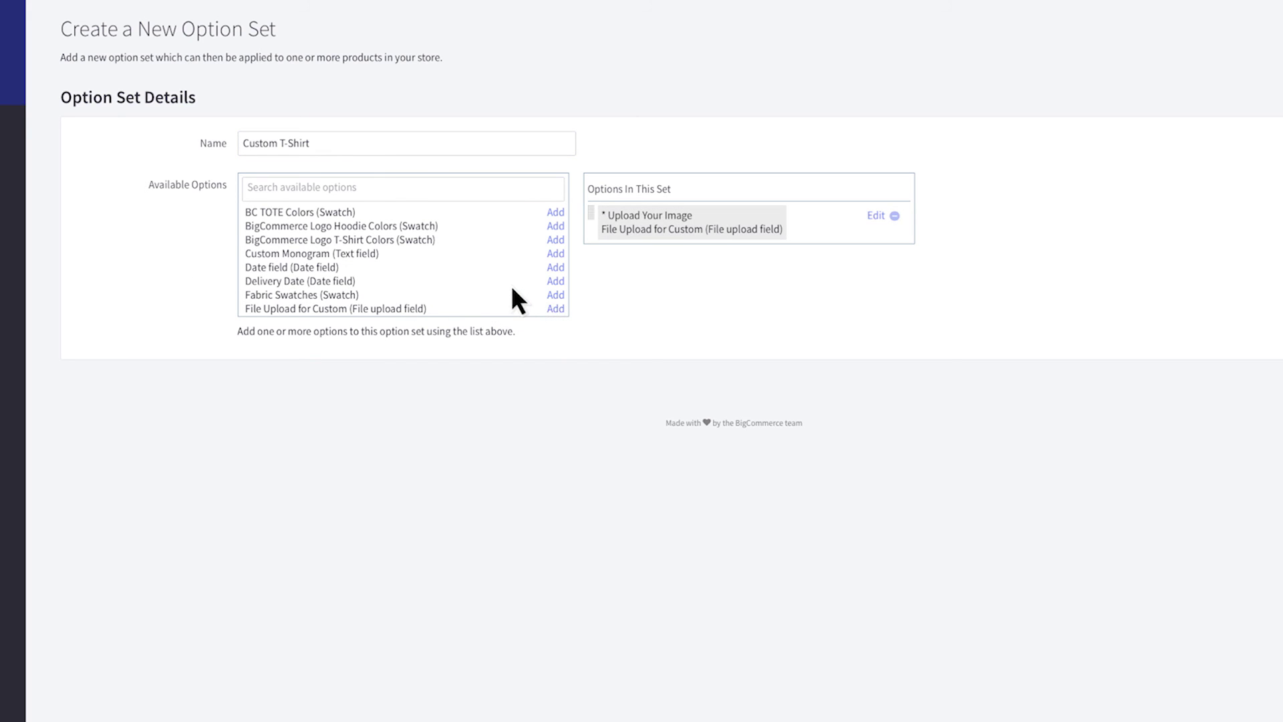
{"action": "scroll", "coordinate": [511, 285], "scroll_direction": "down", "scroll_amount": 5}
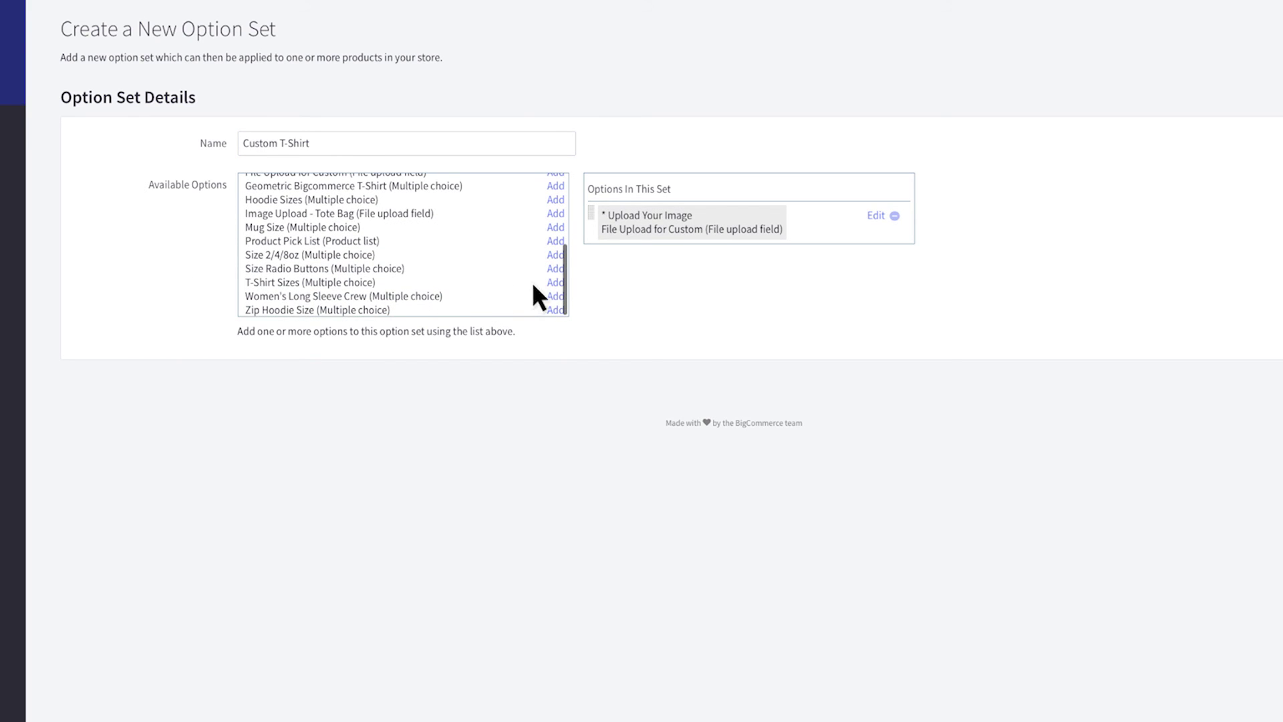
{"action": "left_click", "coordinate": [554, 282]}
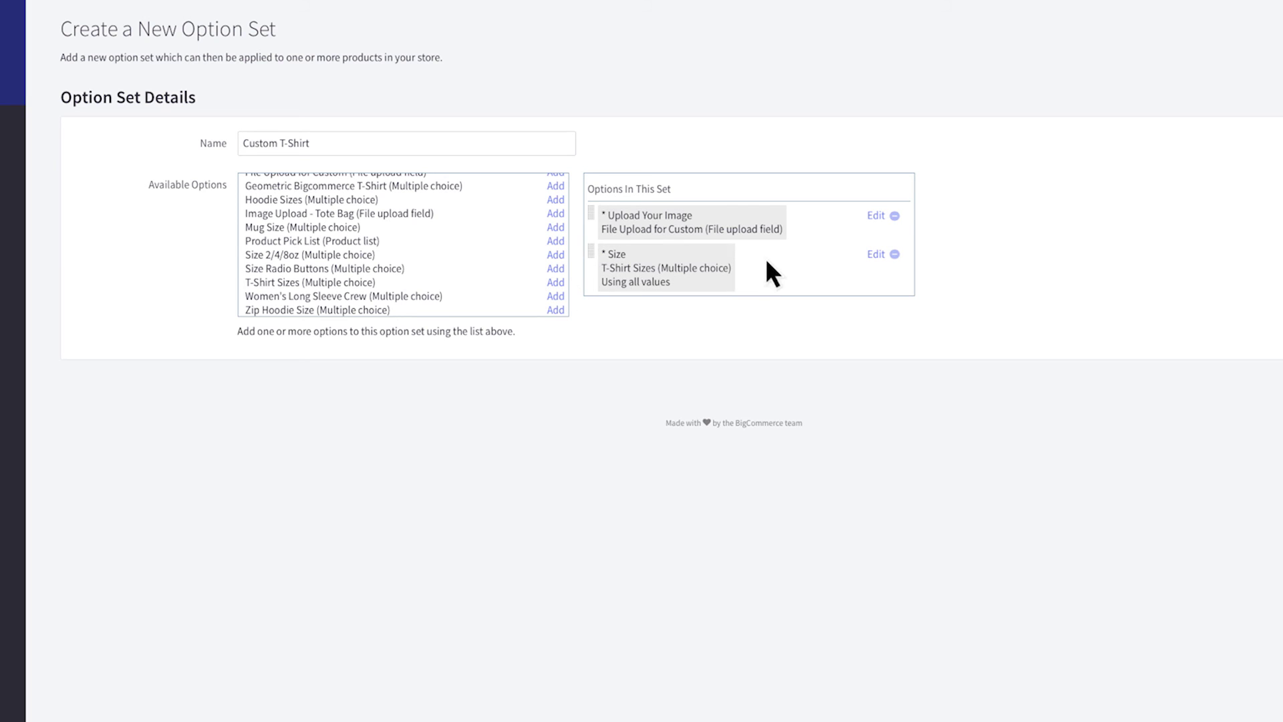
{"action": "left_click", "coordinate": [877, 253]}
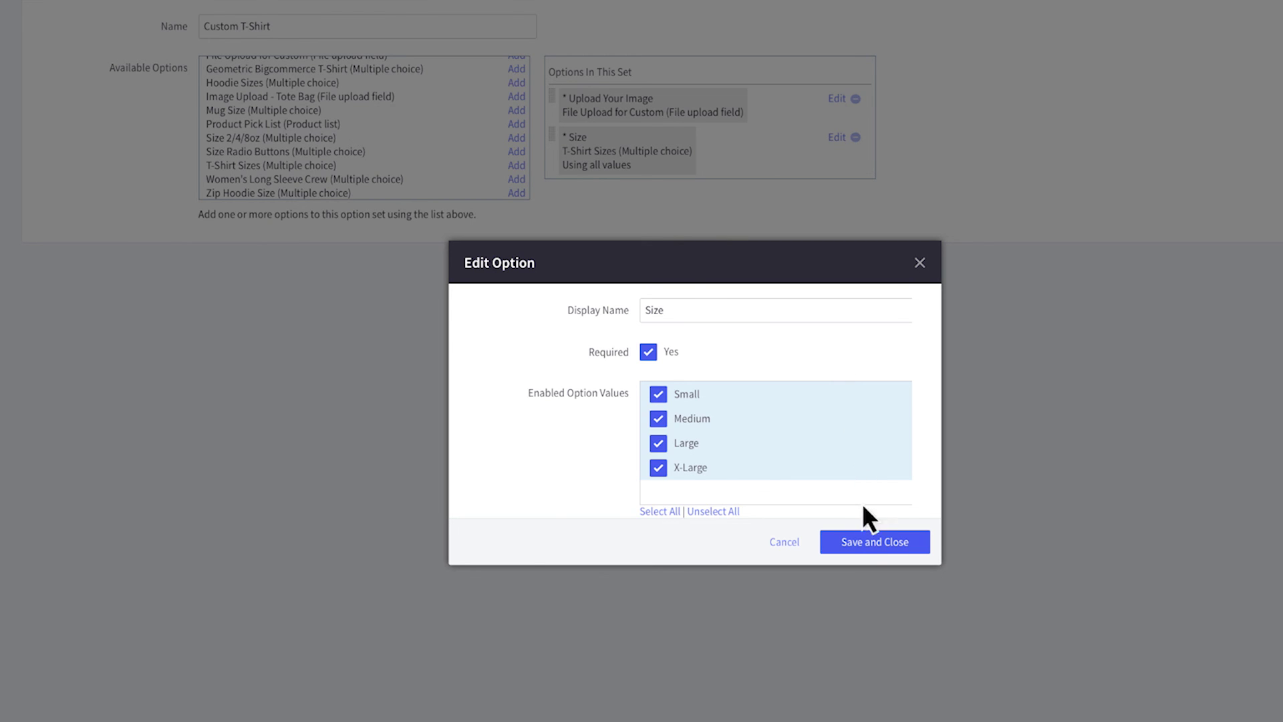
{"action": "left_click", "coordinate": [868, 536]}
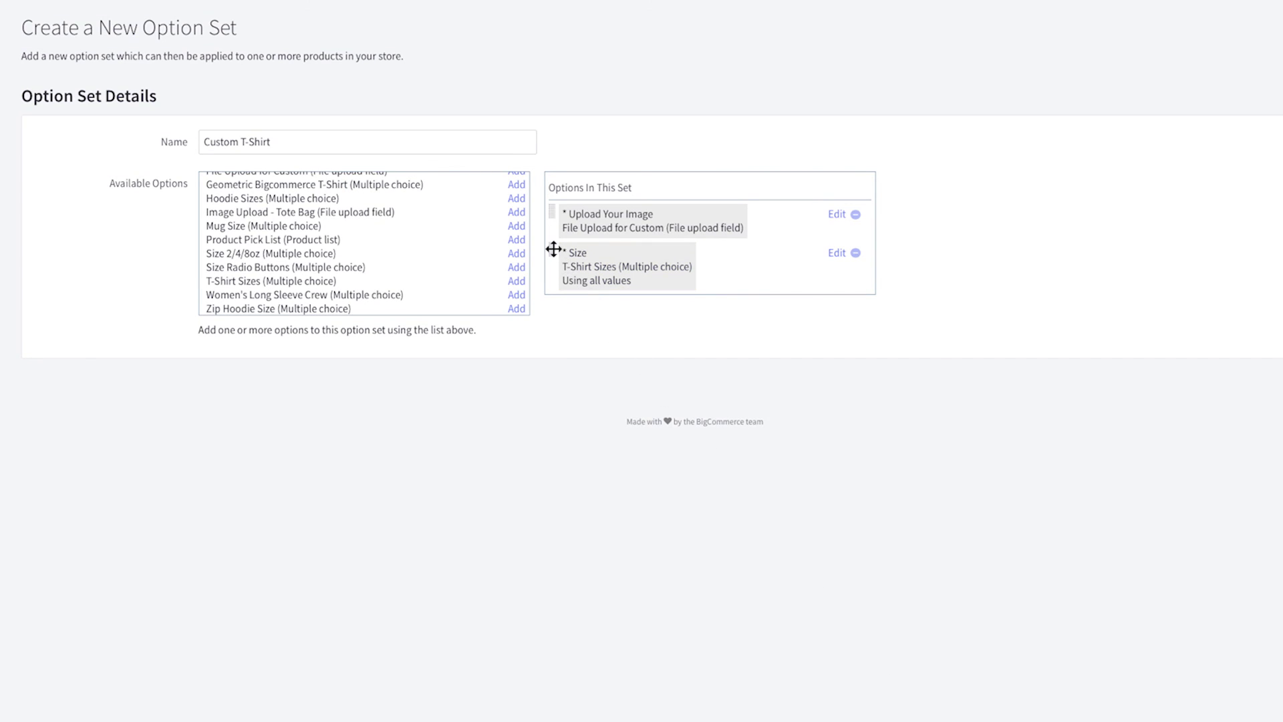
{"action": "left_click_drag", "start_coordinate": [554, 250], "coordinate": [550, 209]}
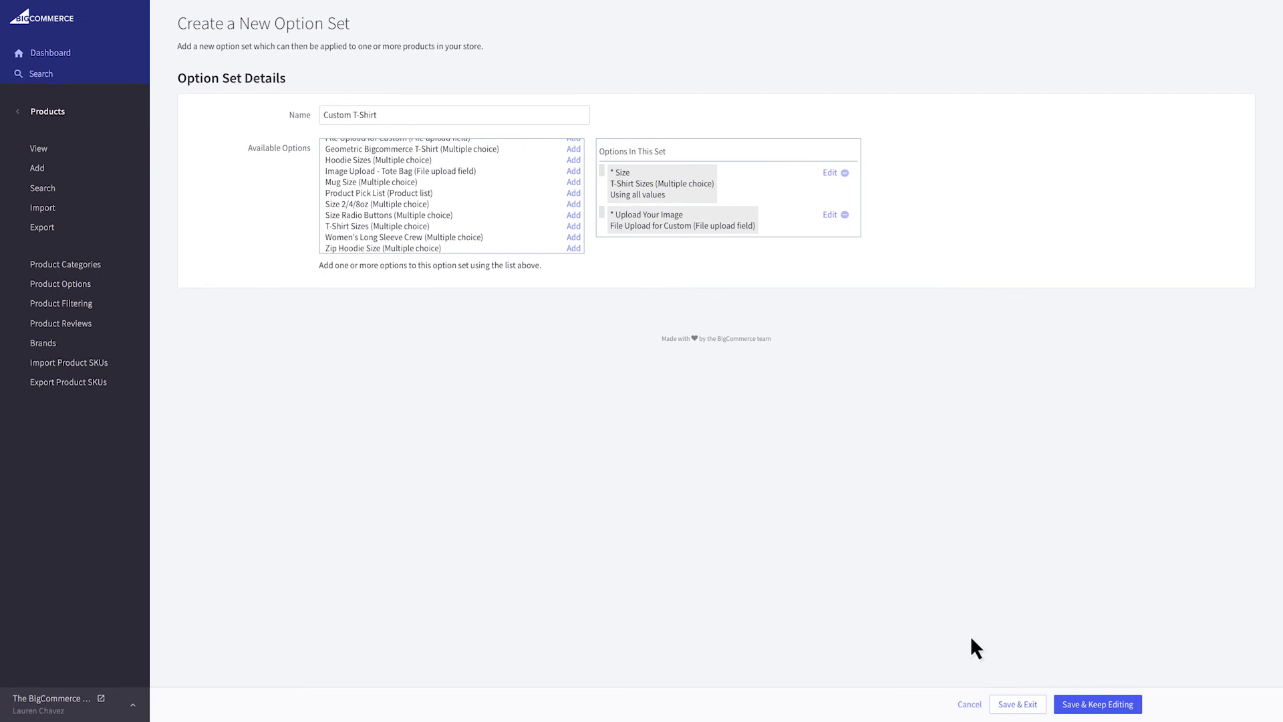
{"action": "left_click", "coordinate": [1022, 702]}
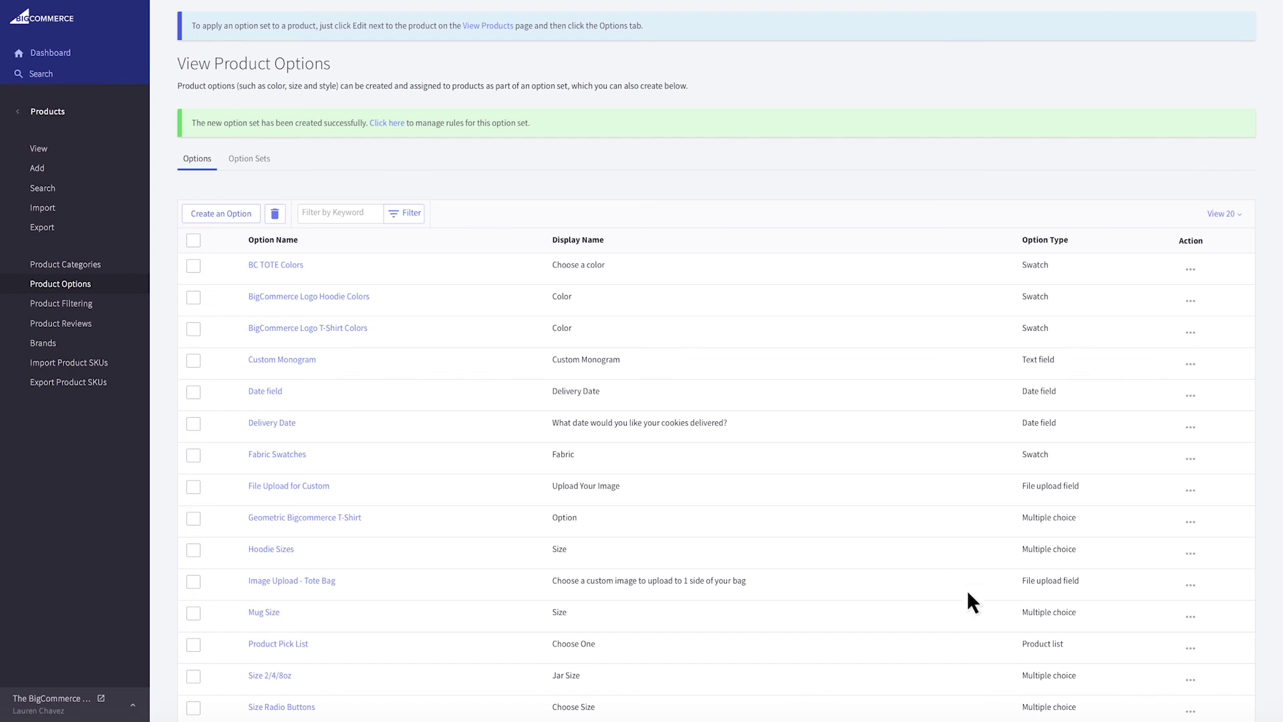